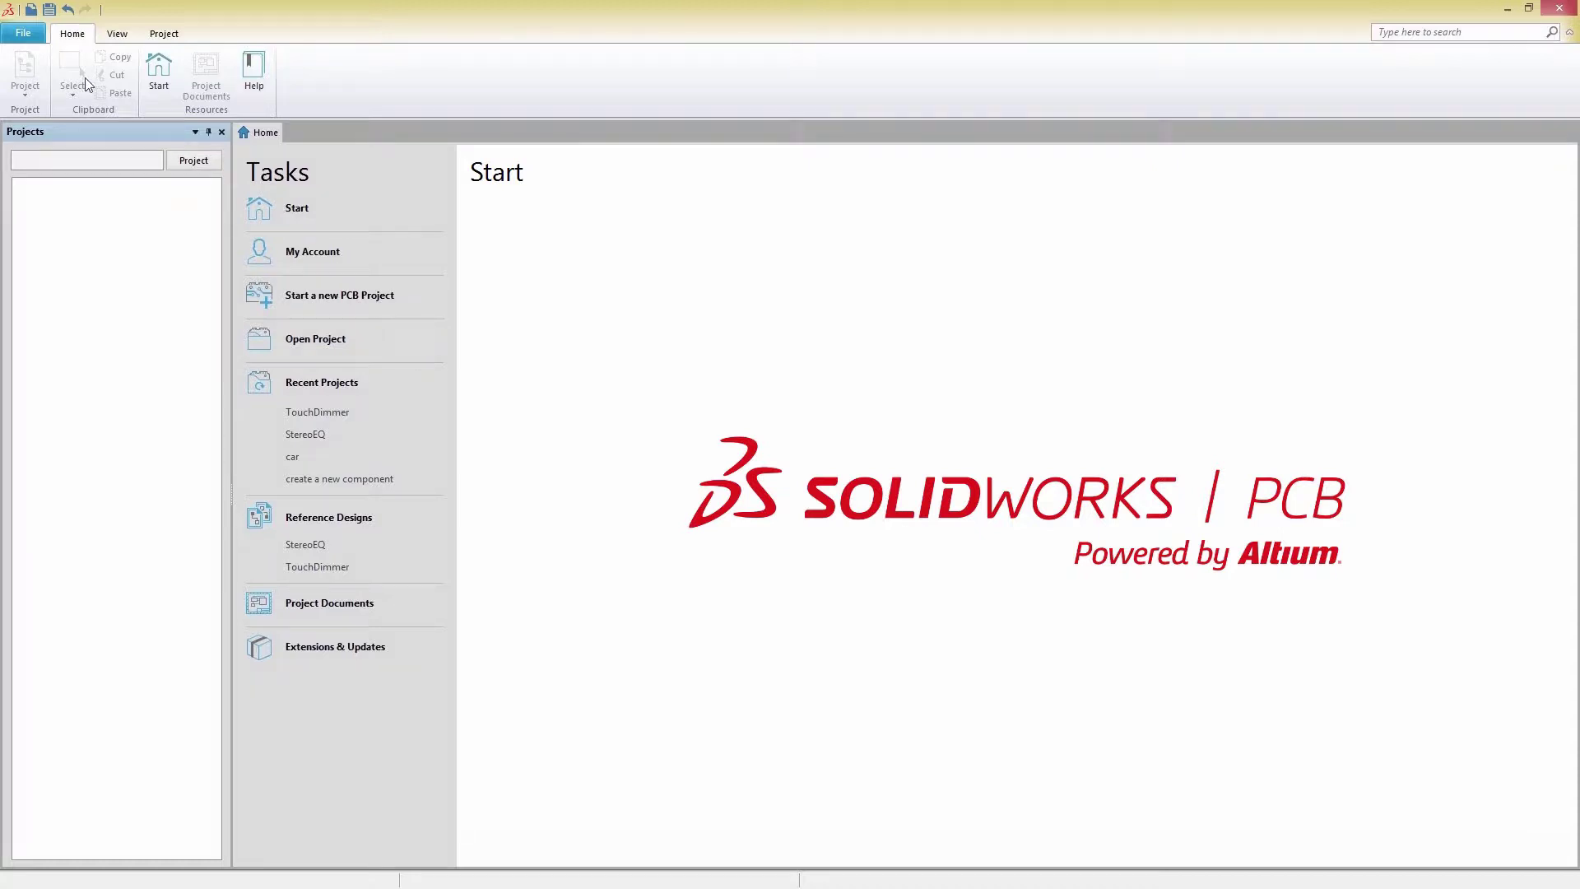
Step: Create a new schematic library document
{"action": "left_click", "coordinate": [23, 33]}
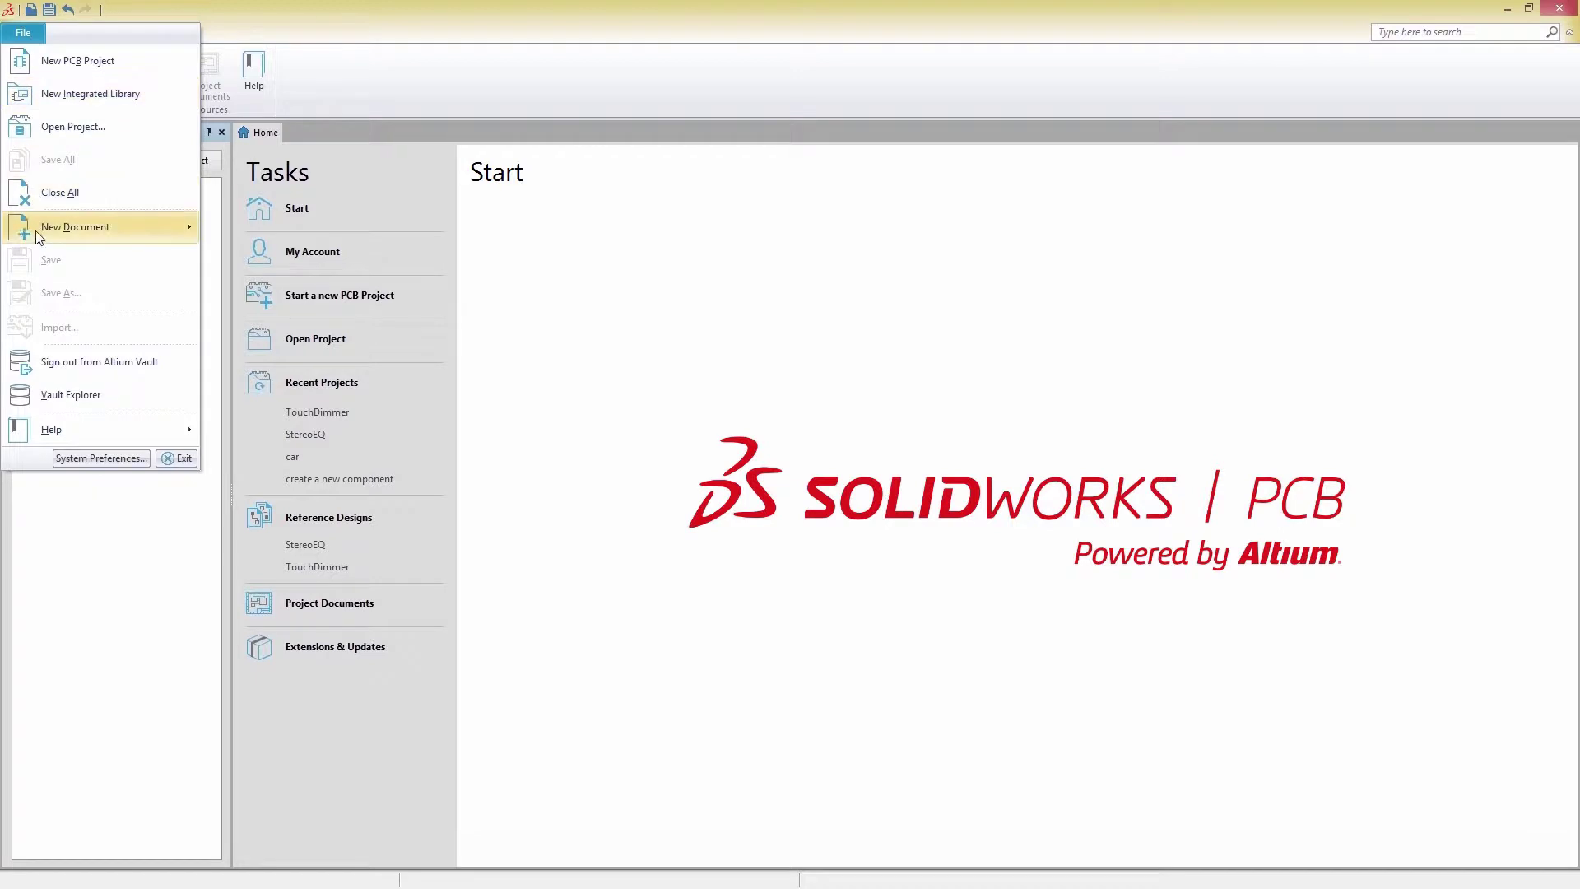
{"action": "mouse_move", "coordinate": [37, 237]}
{"action": "left_click", "coordinate": [282, 331]}
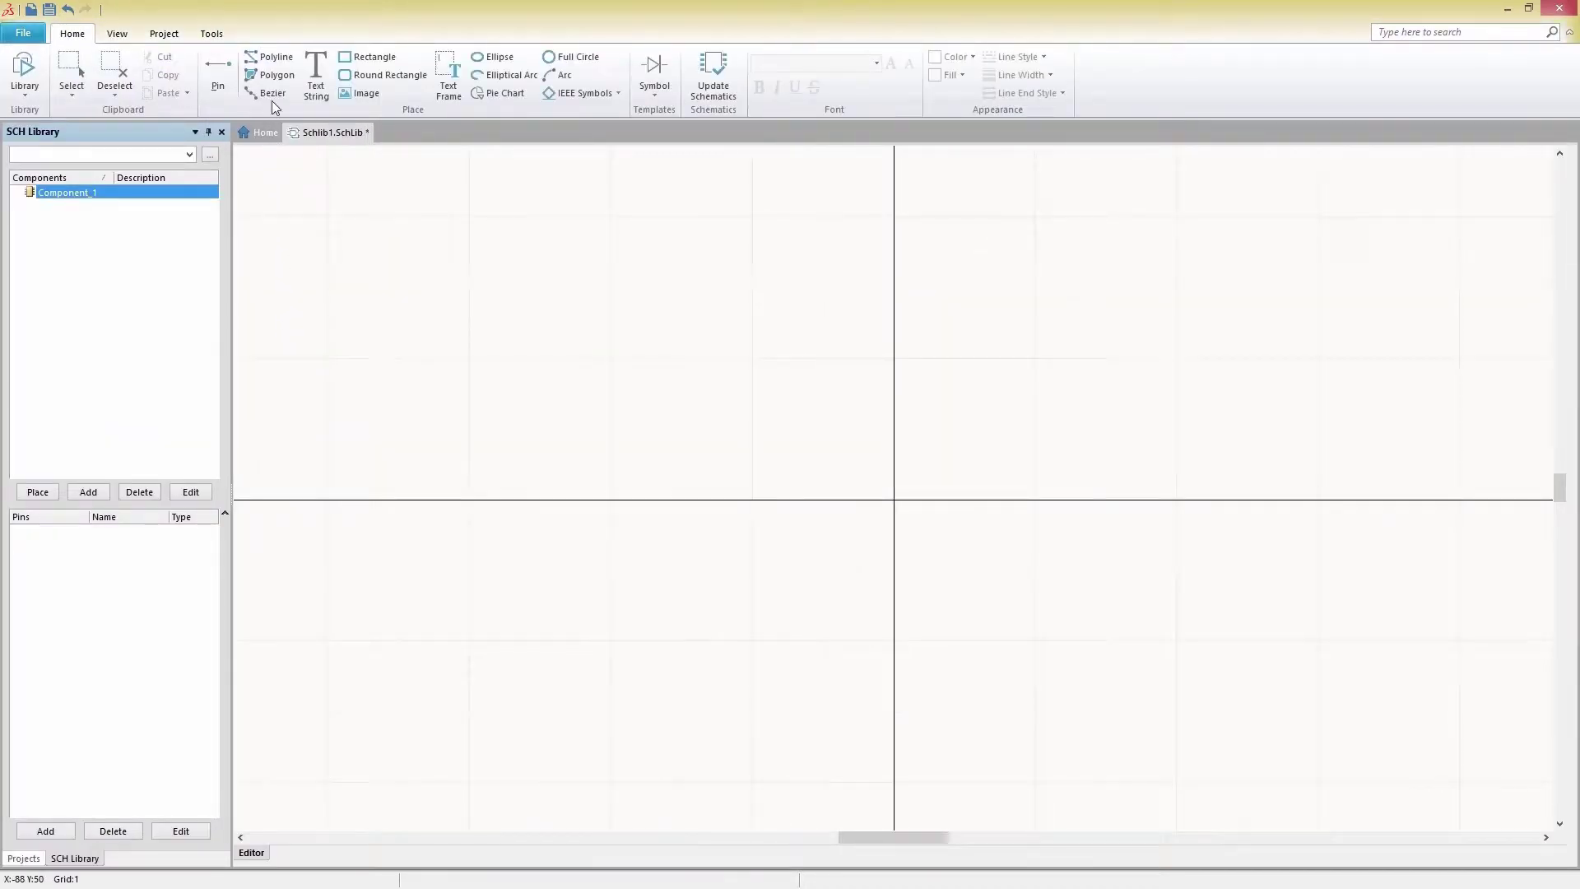
Step: Draw a zigzag resistor symbol with the Polyline tool, starting at the origin and ending on the horizontal axis at about X 18
{"action": "left_click", "coordinate": [271, 56]}
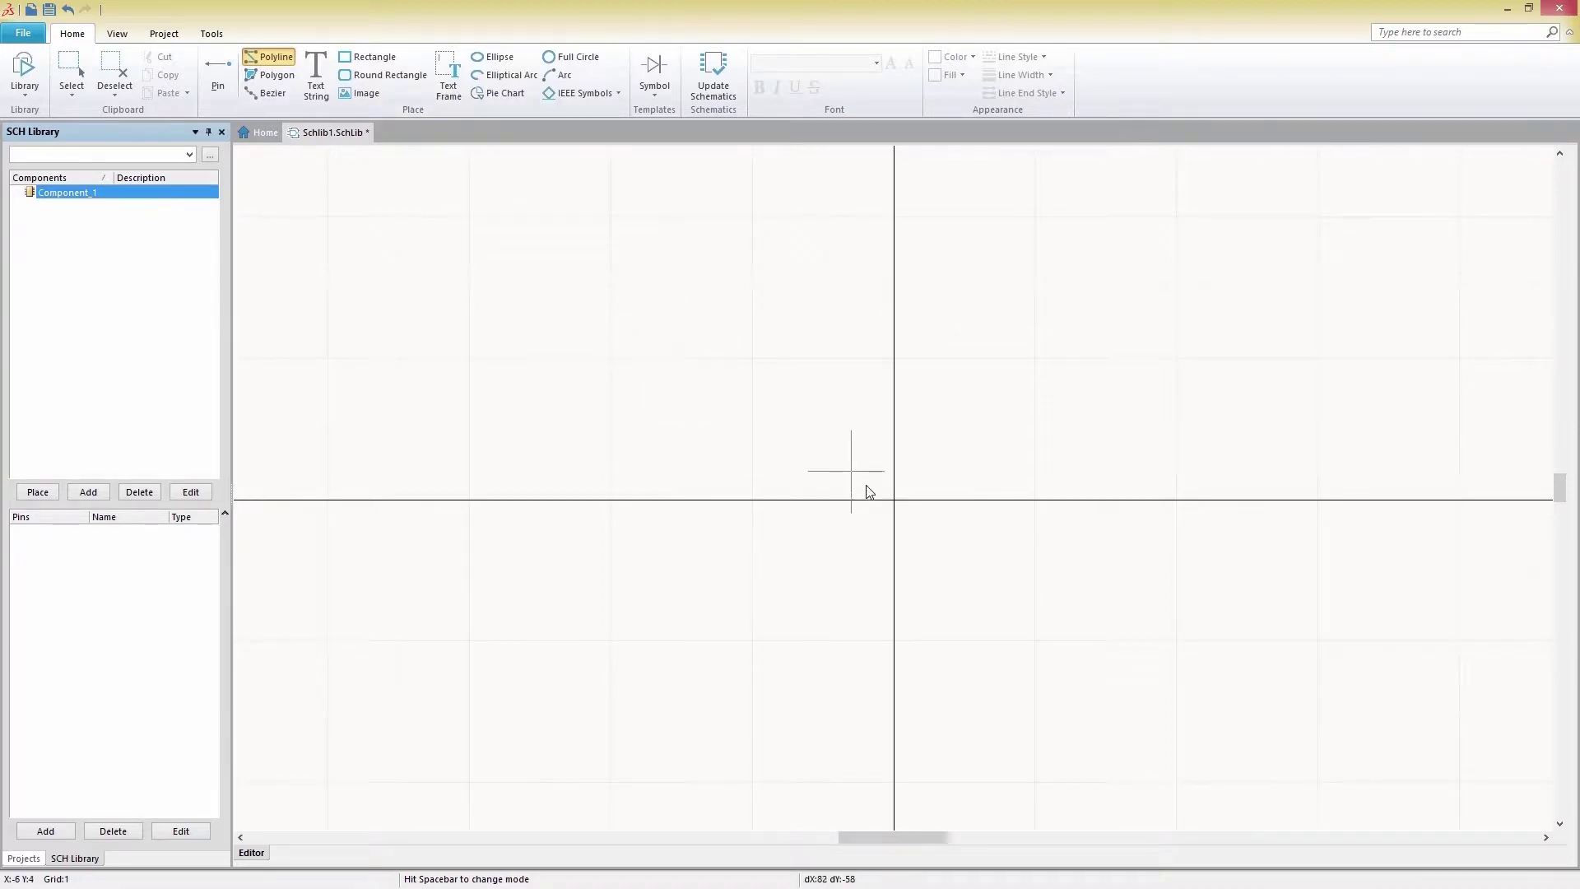
{"action": "key", "text": "End"}
{"action": "right_click_drag", "start_coordinate": [899, 509], "coordinate": [718, 508]}
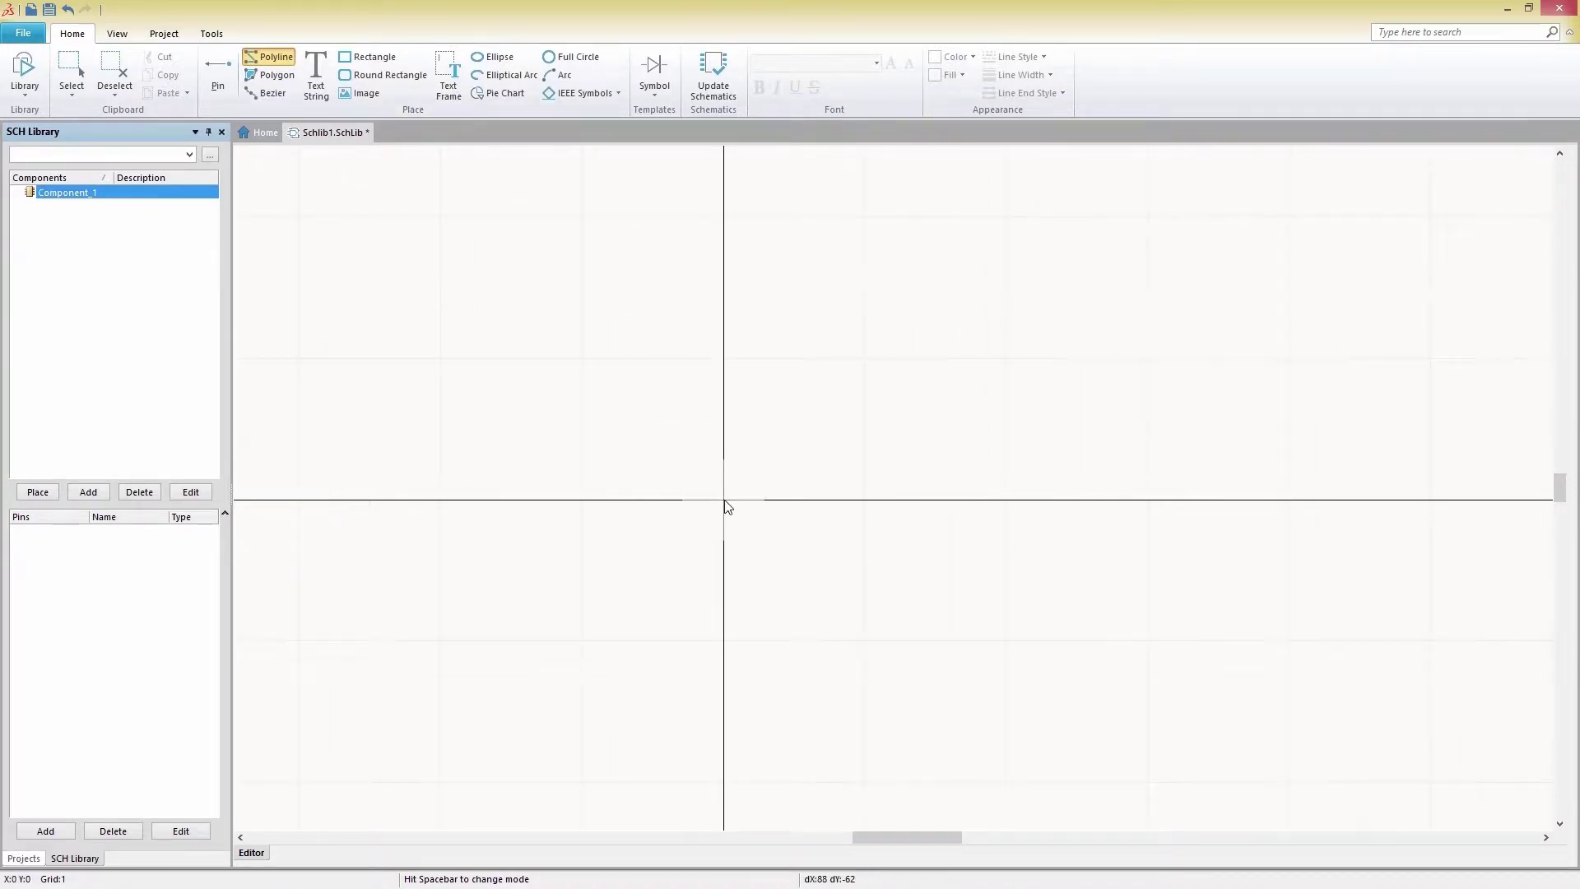
{"action": "left_click", "coordinate": [724, 500]}
{"action": "left_click", "coordinate": [751, 486]}
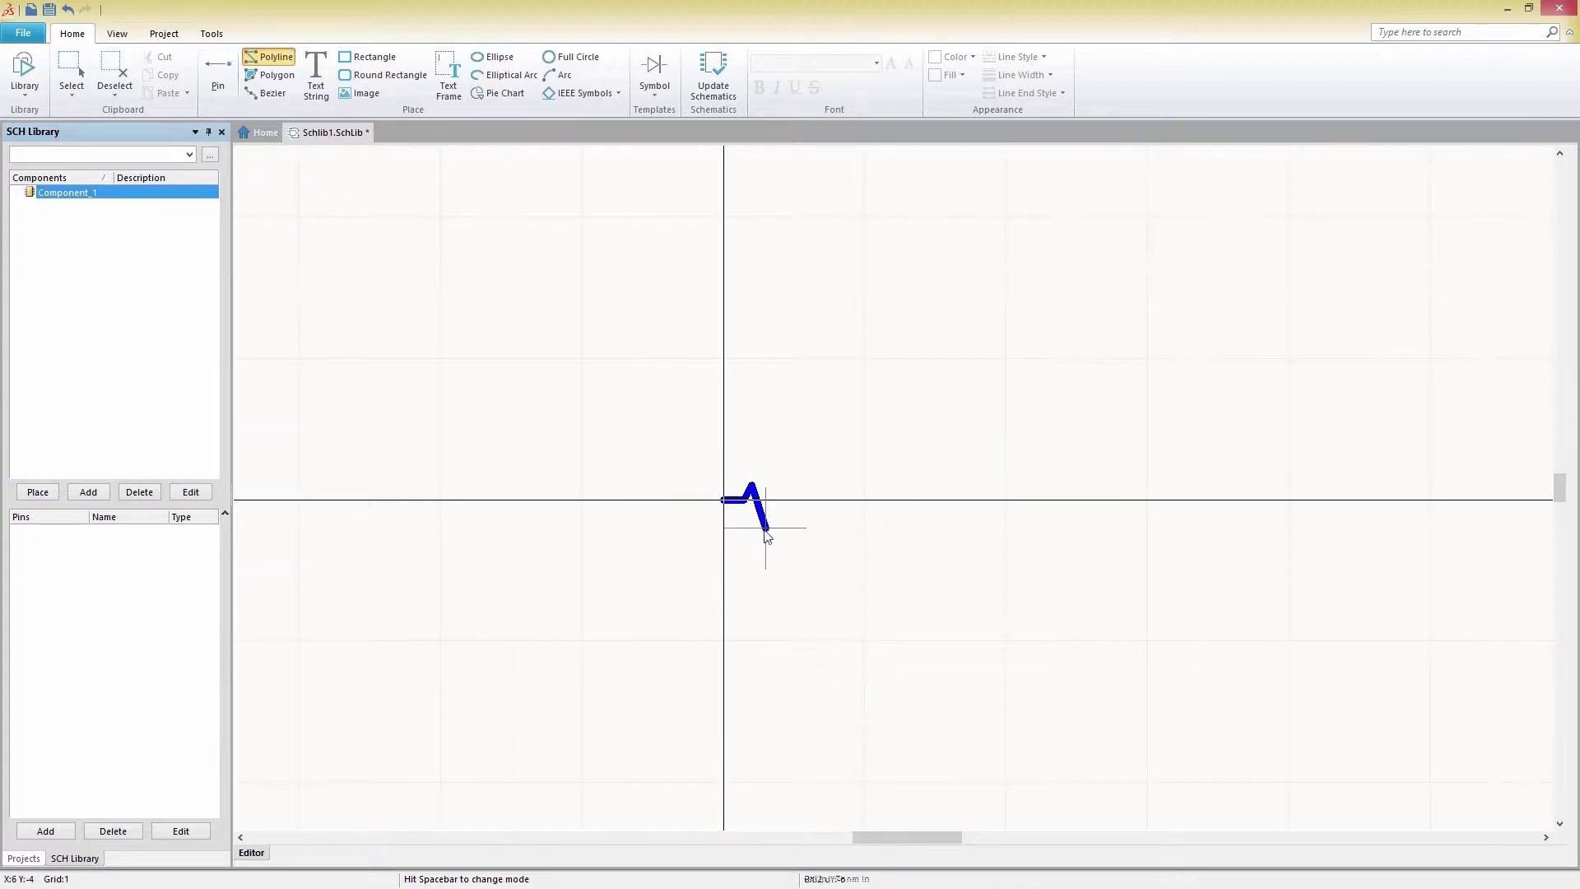
{"action": "left_click", "coordinate": [766, 529]}
{"action": "left_click", "coordinate": [780, 486]}
{"action": "left_click", "coordinate": [794, 529]}
{"action": "left_click", "coordinate": [808, 487]}
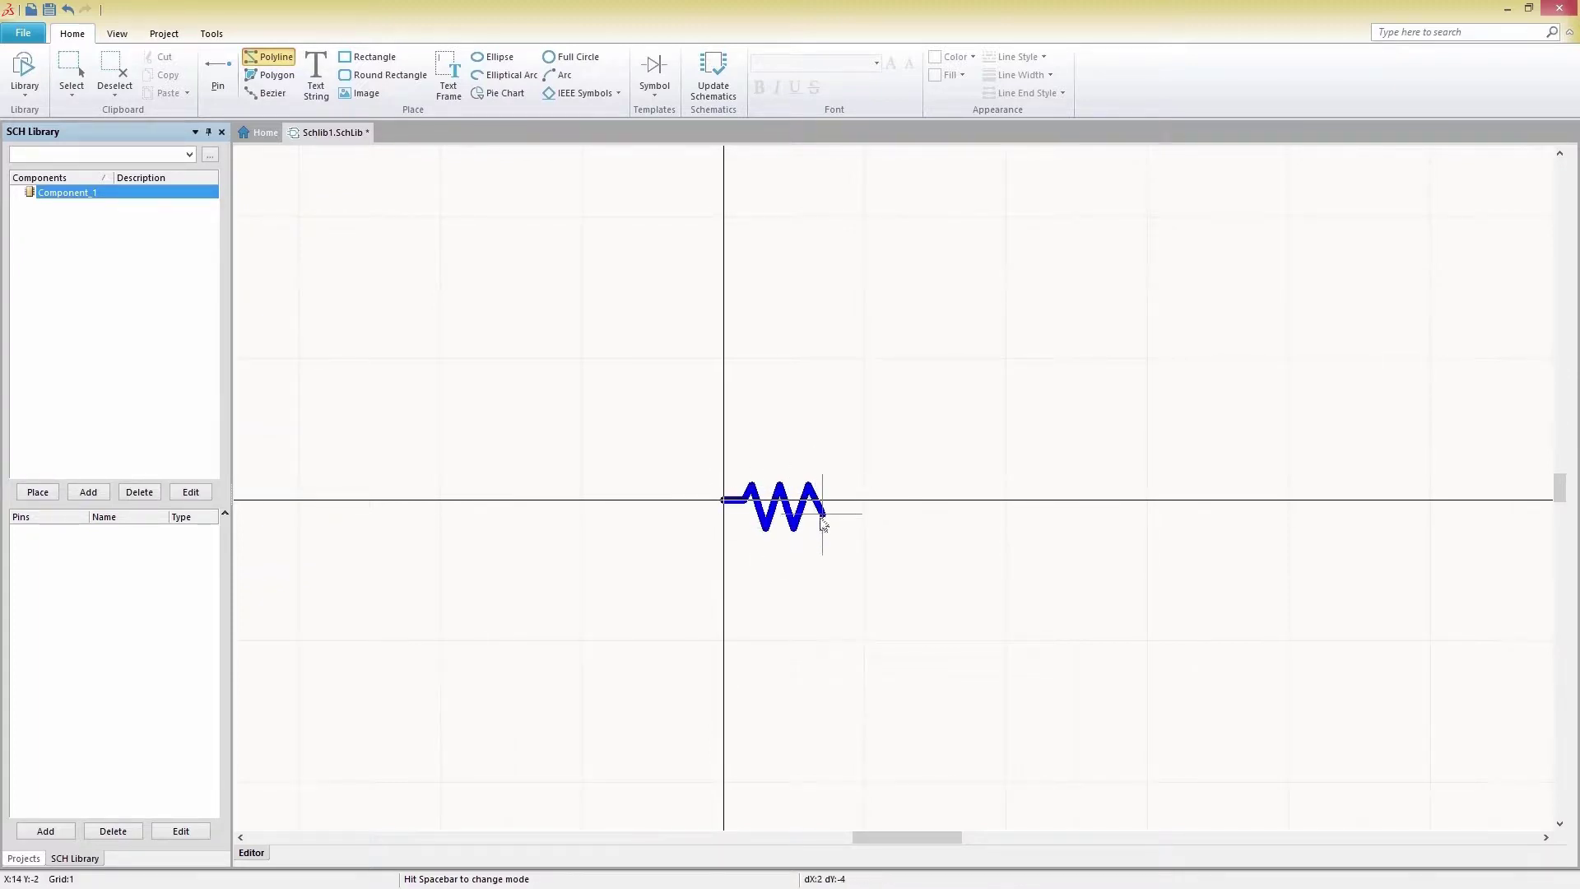
{"action": "left_click", "coordinate": [822, 529]}
{"action": "left_click", "coordinate": [829, 500]}
{"action": "right_click", "coordinate": [832, 507]}
{"action": "left_click", "coordinate": [852, 501]}
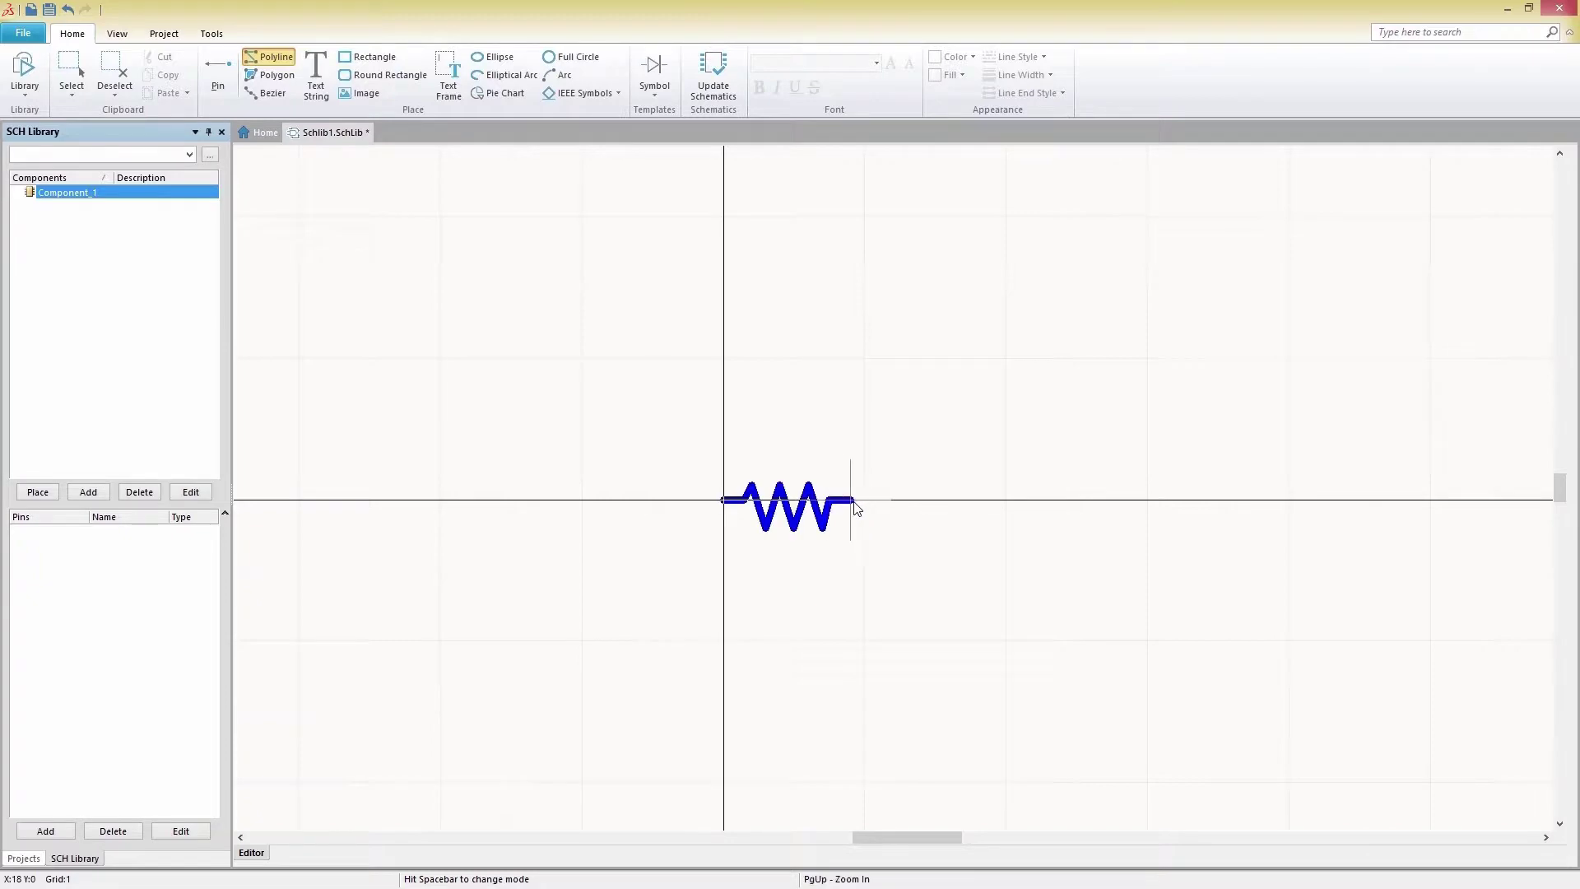
{"action": "right_click", "coordinate": [854, 504]}
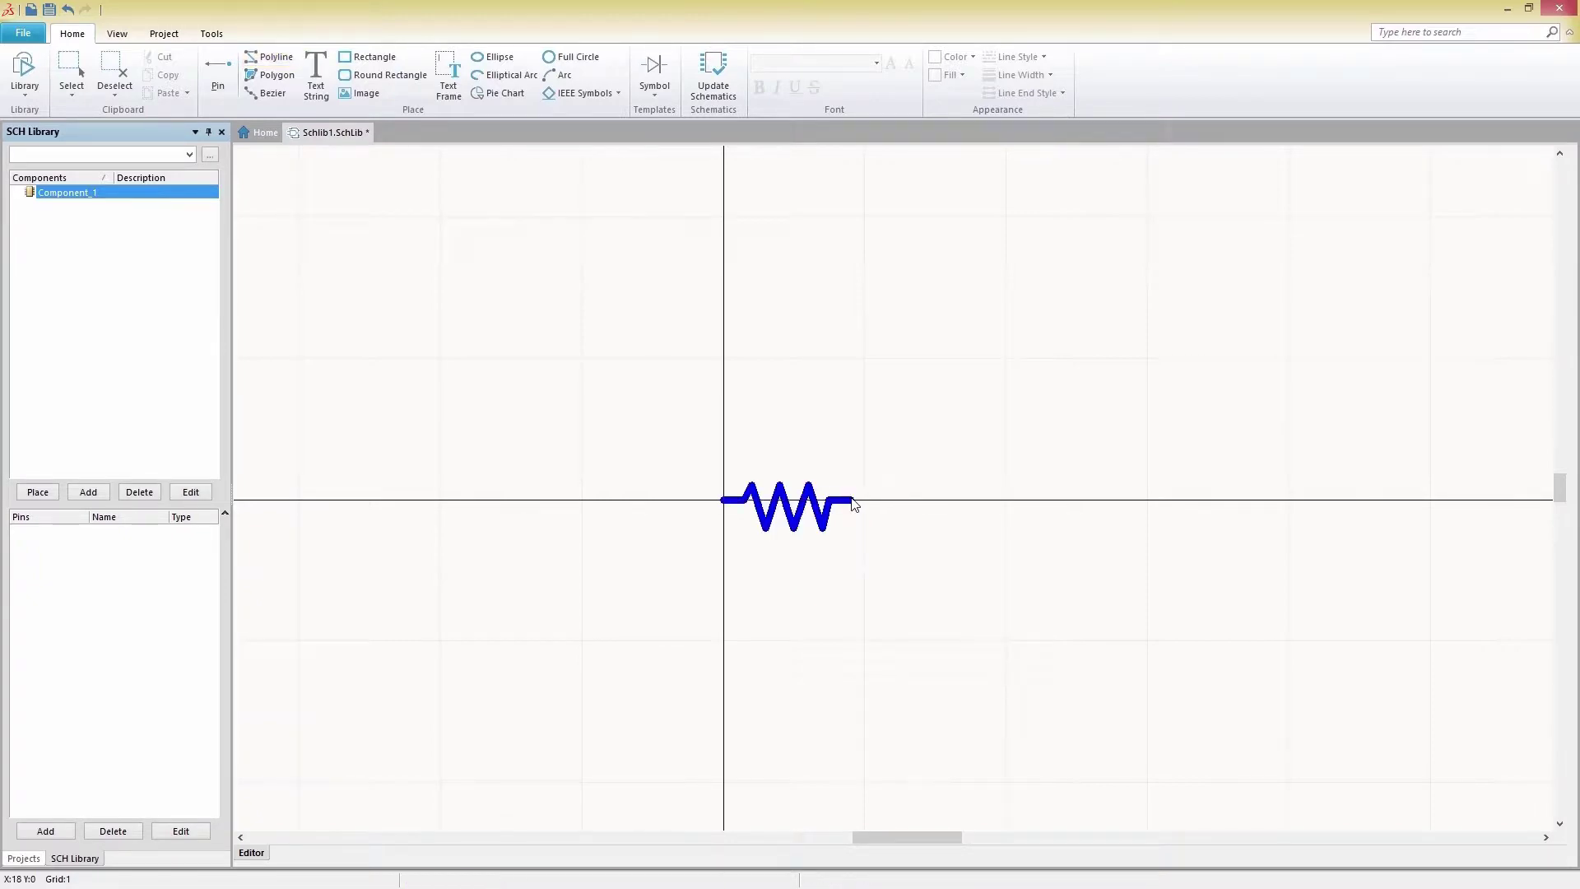
Step: Place a pin at the resistor's origin end with display name and designator both set to 1
{"action": "left_click", "coordinate": [218, 72]}
{"action": "key", "text": "Tab"}
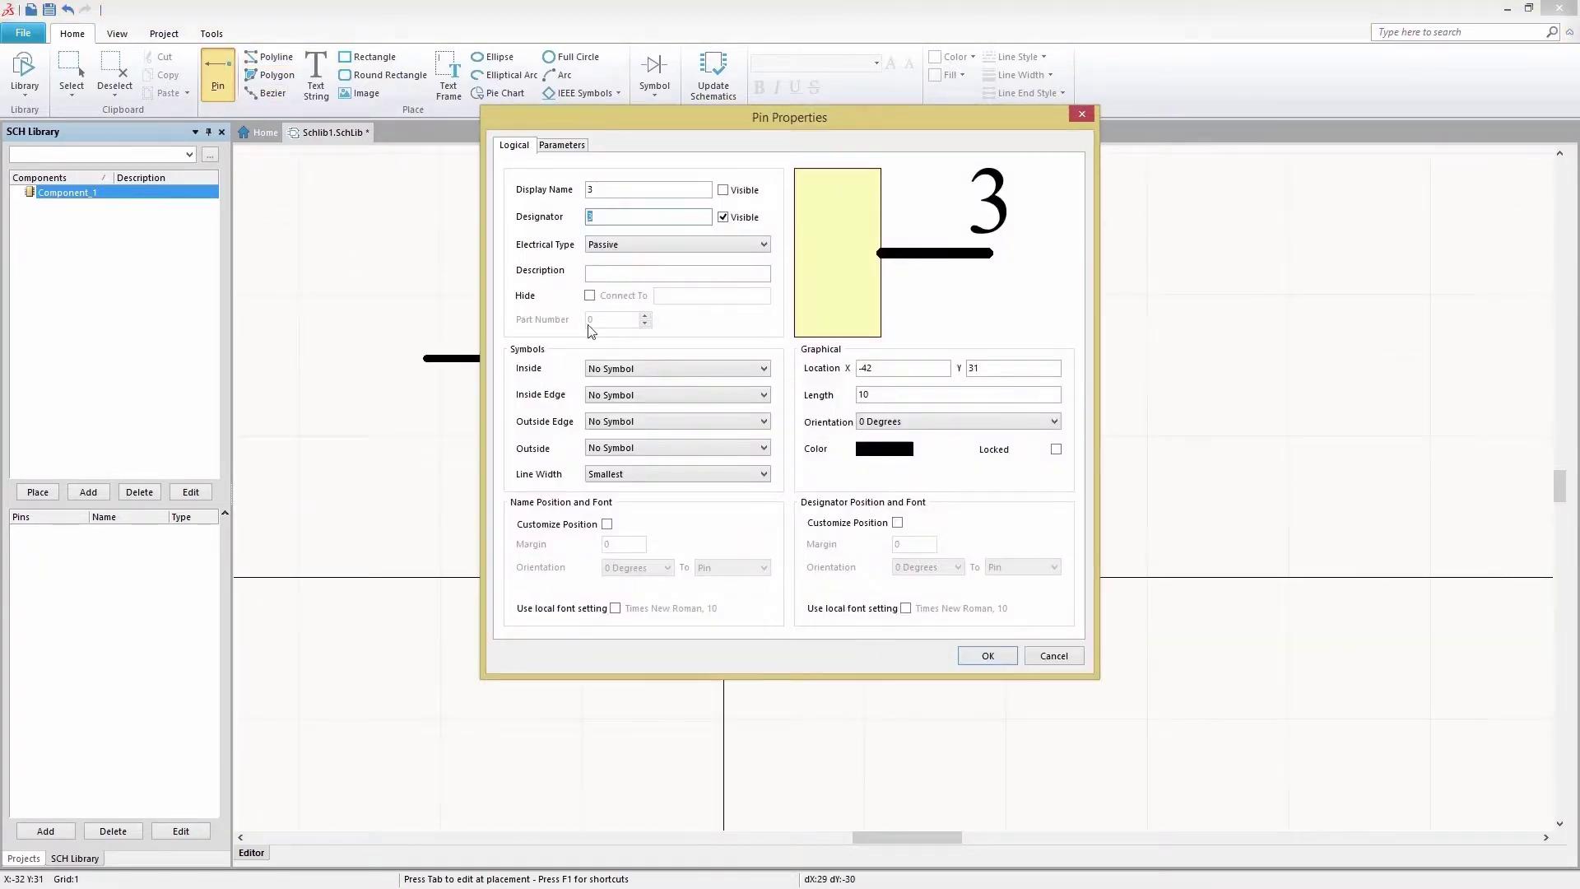
{"action": "type", "text": "1"}
{"action": "double_click", "coordinate": [630, 217]}
{"action": "type", "text": "1"}
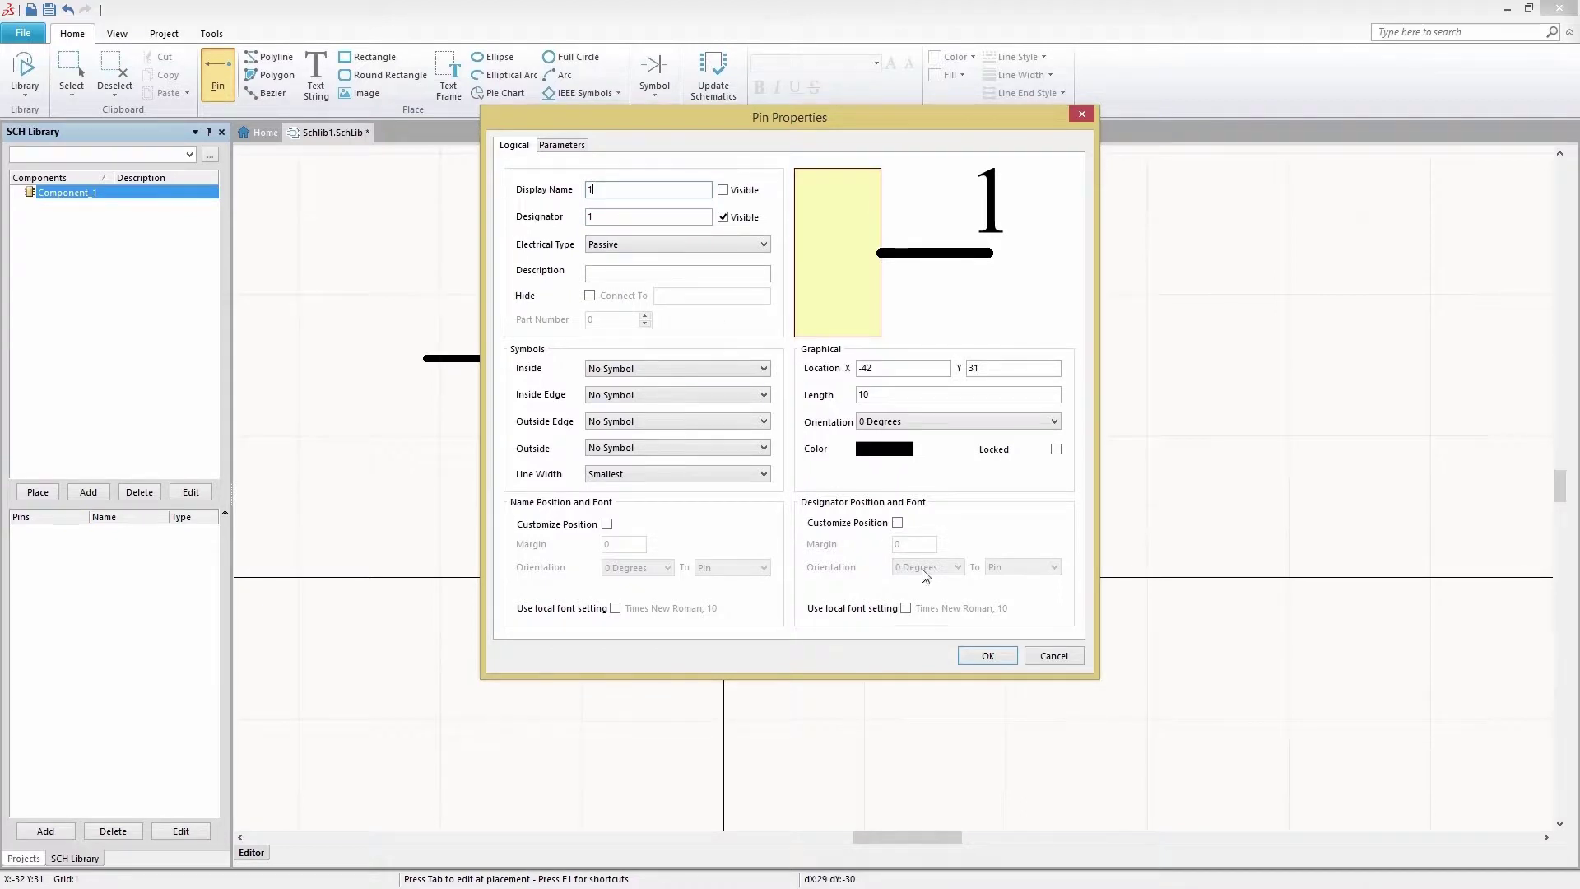
{"action": "left_click", "coordinate": [987, 655]}
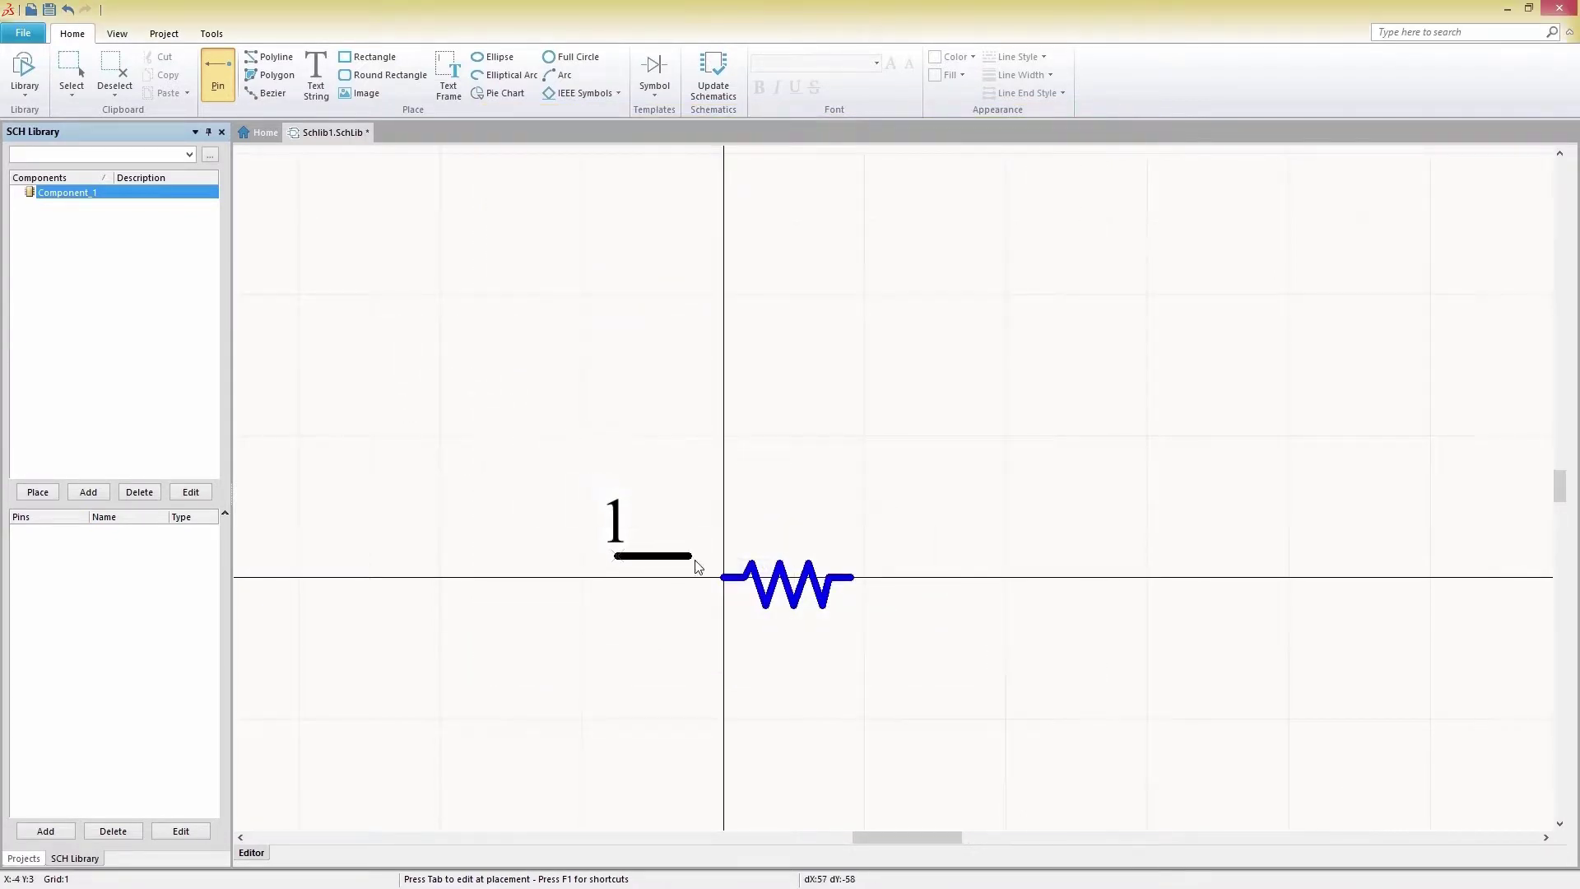
{"action": "left_click", "coordinate": [724, 577]}
Step: Rotate pin 2 by 180 degrees and place it on the free end of the resistor symbol
{"action": "key", "text": "space"}
{"action": "key", "text": "space"}
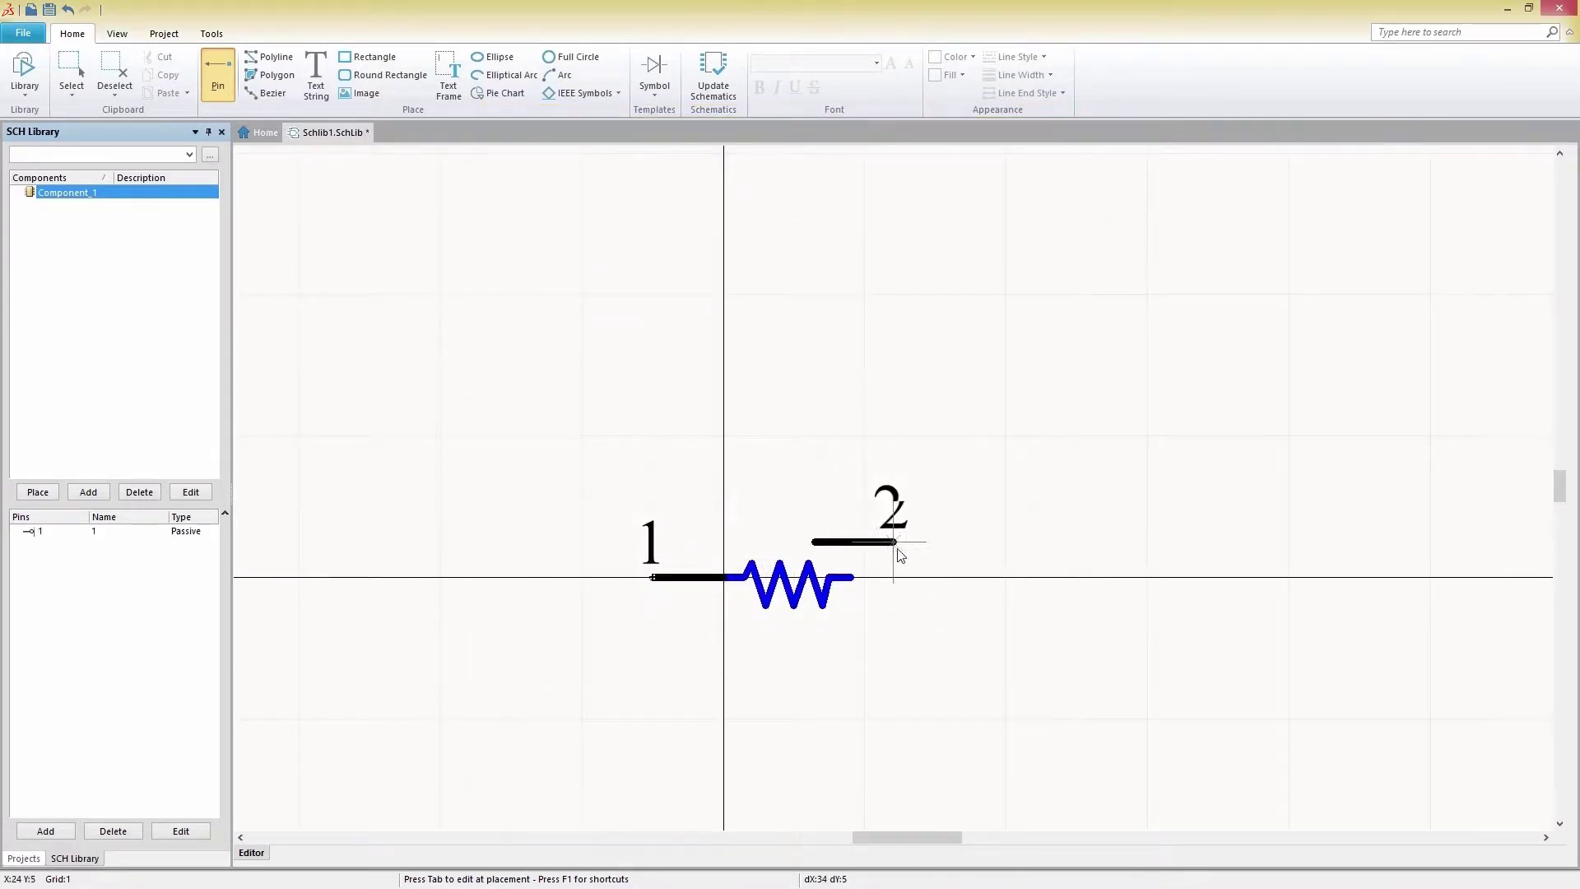
{"action": "left_click", "coordinate": [922, 576]}
{"action": "key", "text": "Escape"}
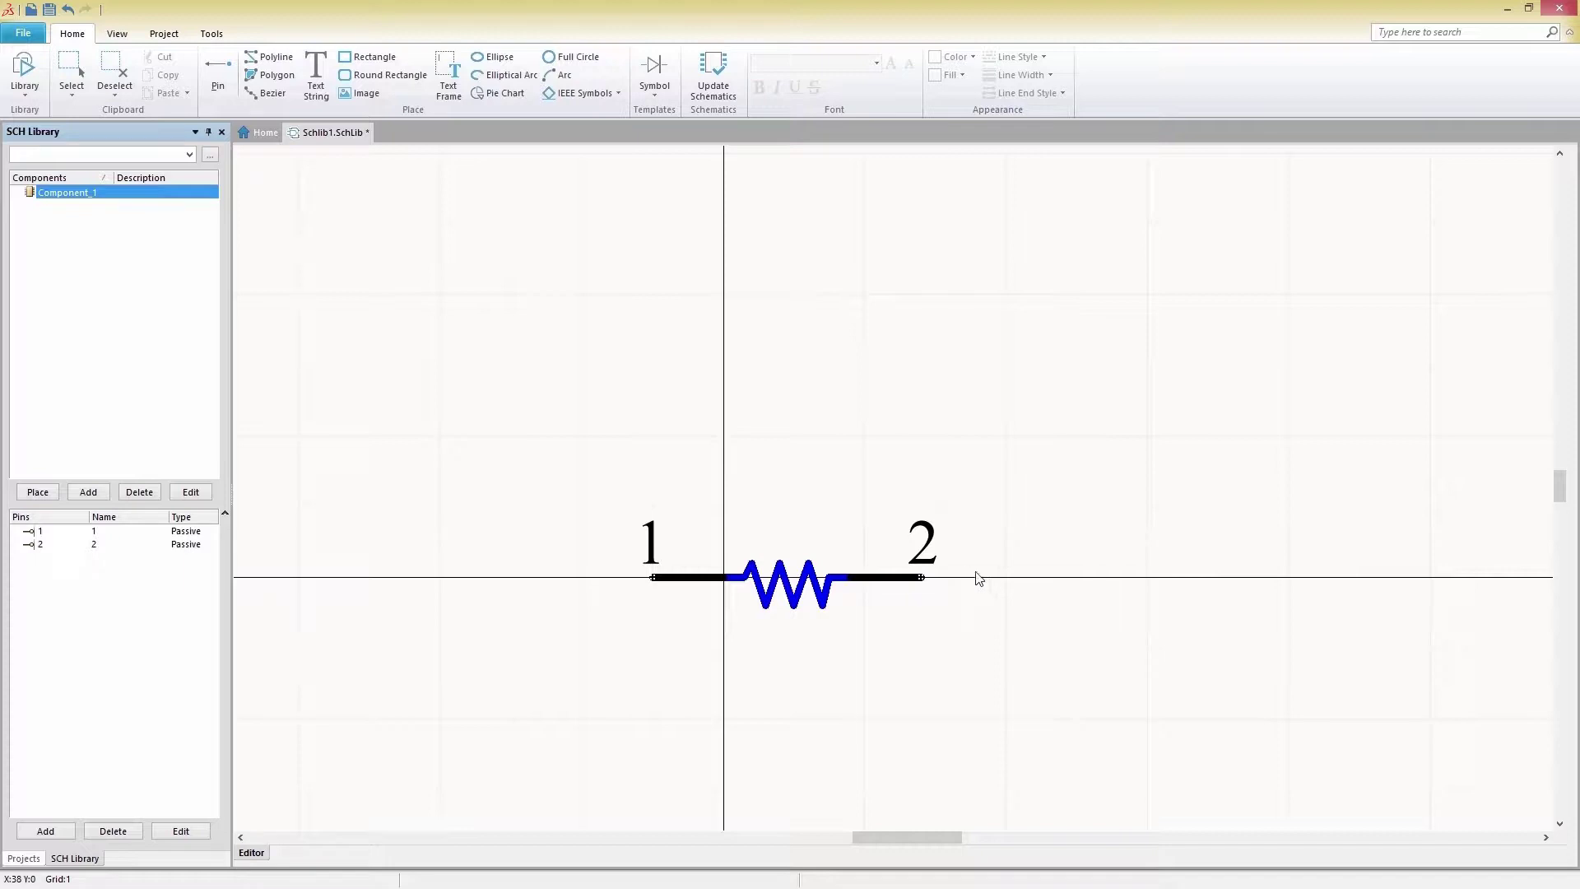
Step: Set the library component's default designator to R?
{"action": "left_click", "coordinate": [24, 74]}
{"action": "left_click", "coordinate": [31, 113]}
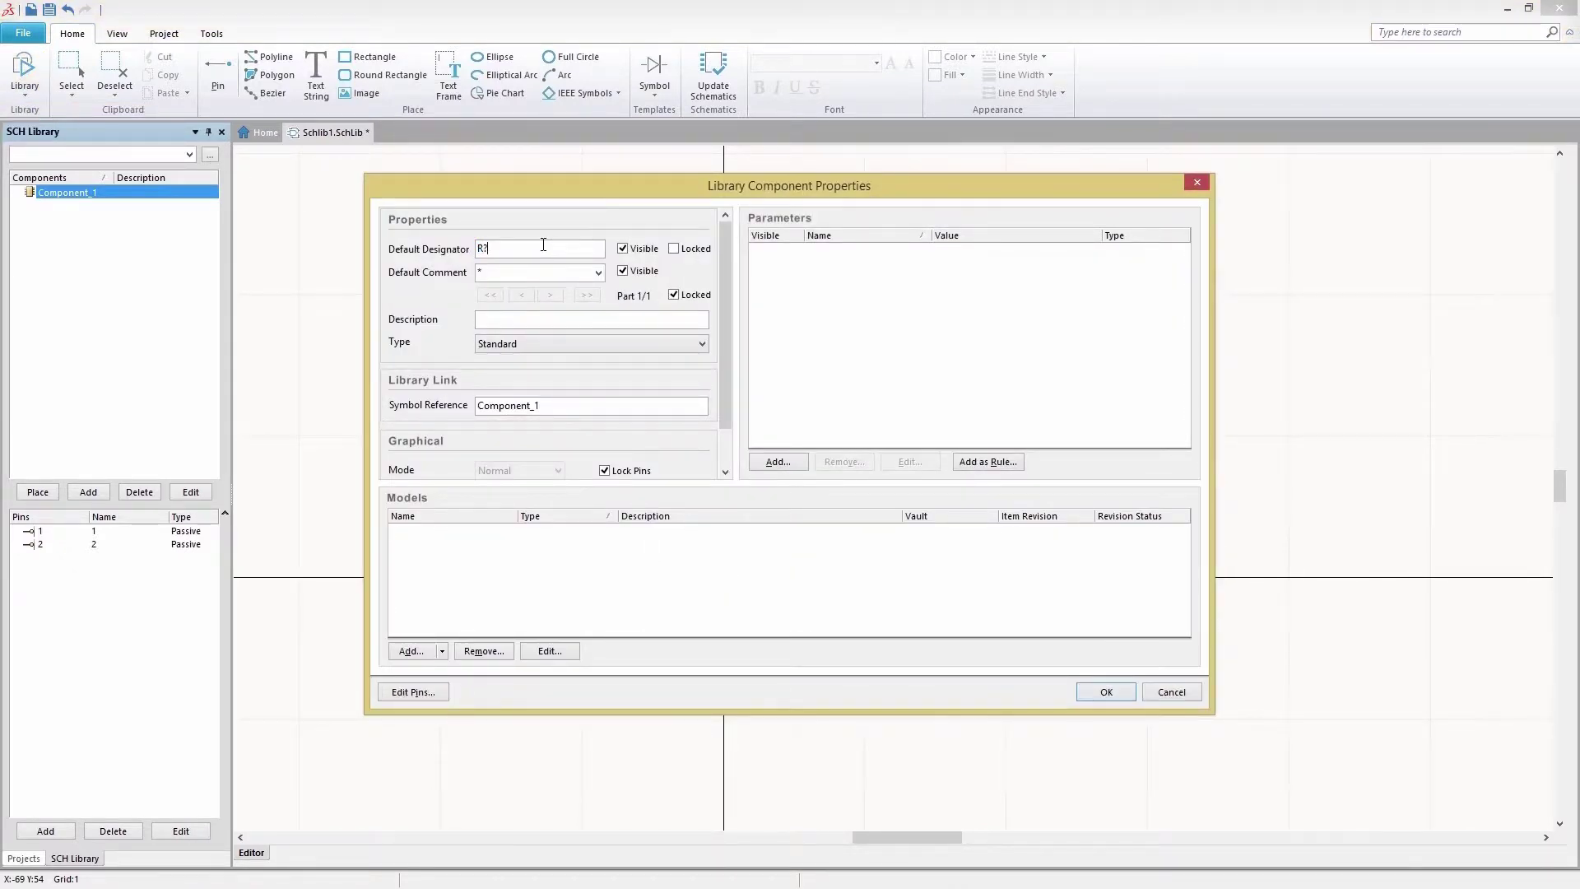
Step: Add a visible parameter named Value with the value 1.5M, and move its label close beneath the resistor symbol
{"action": "left_click", "coordinate": [778, 461]}
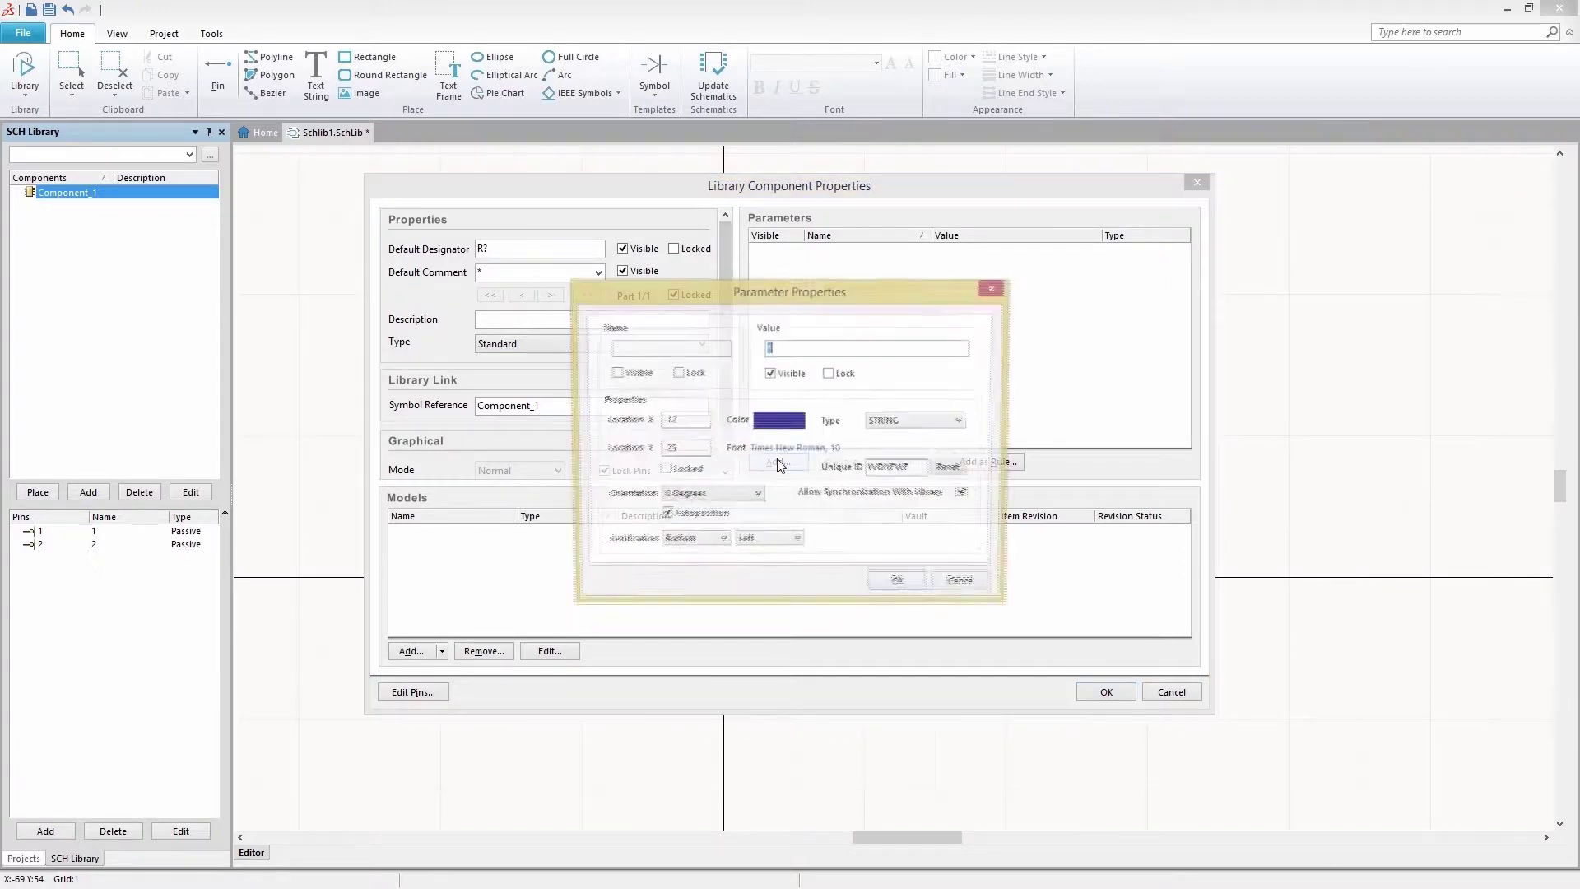
{"action": "left_click", "coordinate": [705, 348]}
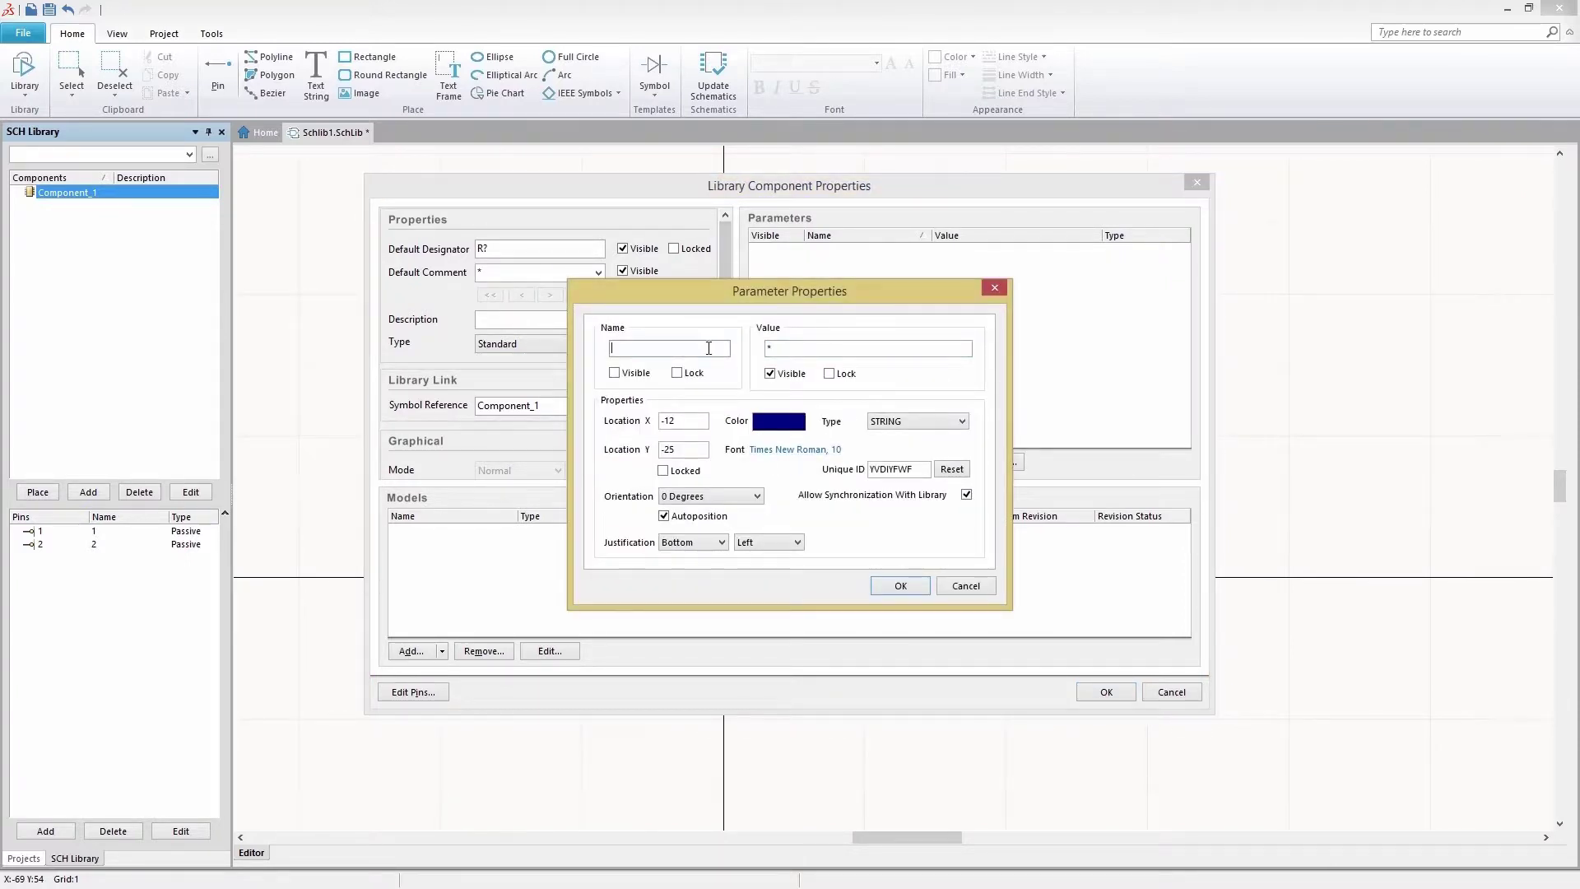
{"action": "type", "text": "Value"}
{"action": "left_click", "coordinate": [785, 347]}
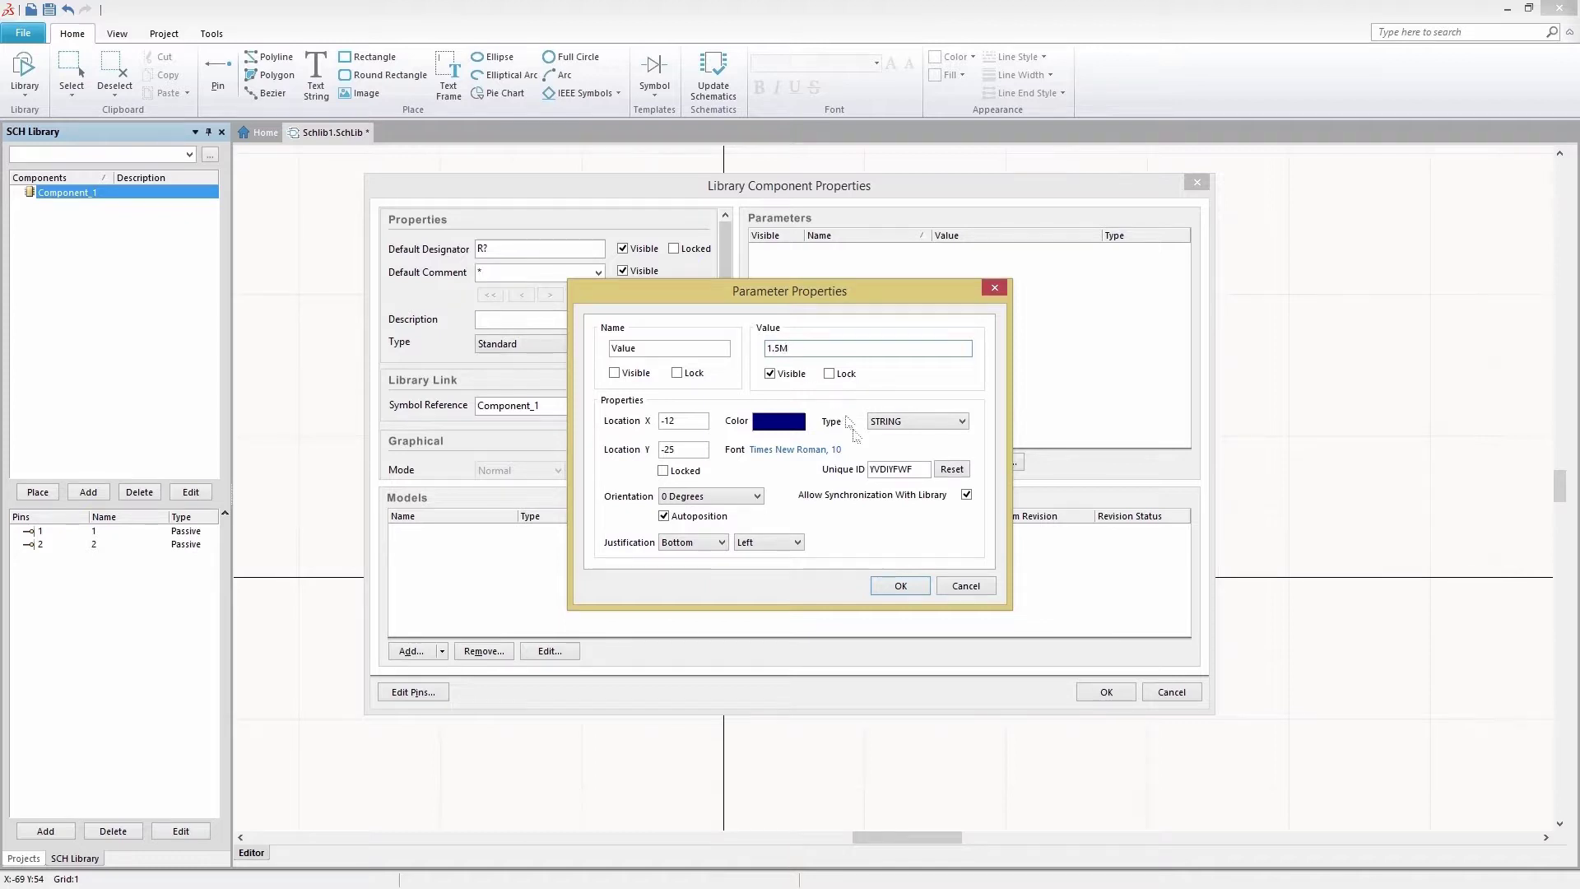
{"action": "left_click", "coordinate": [900, 585]}
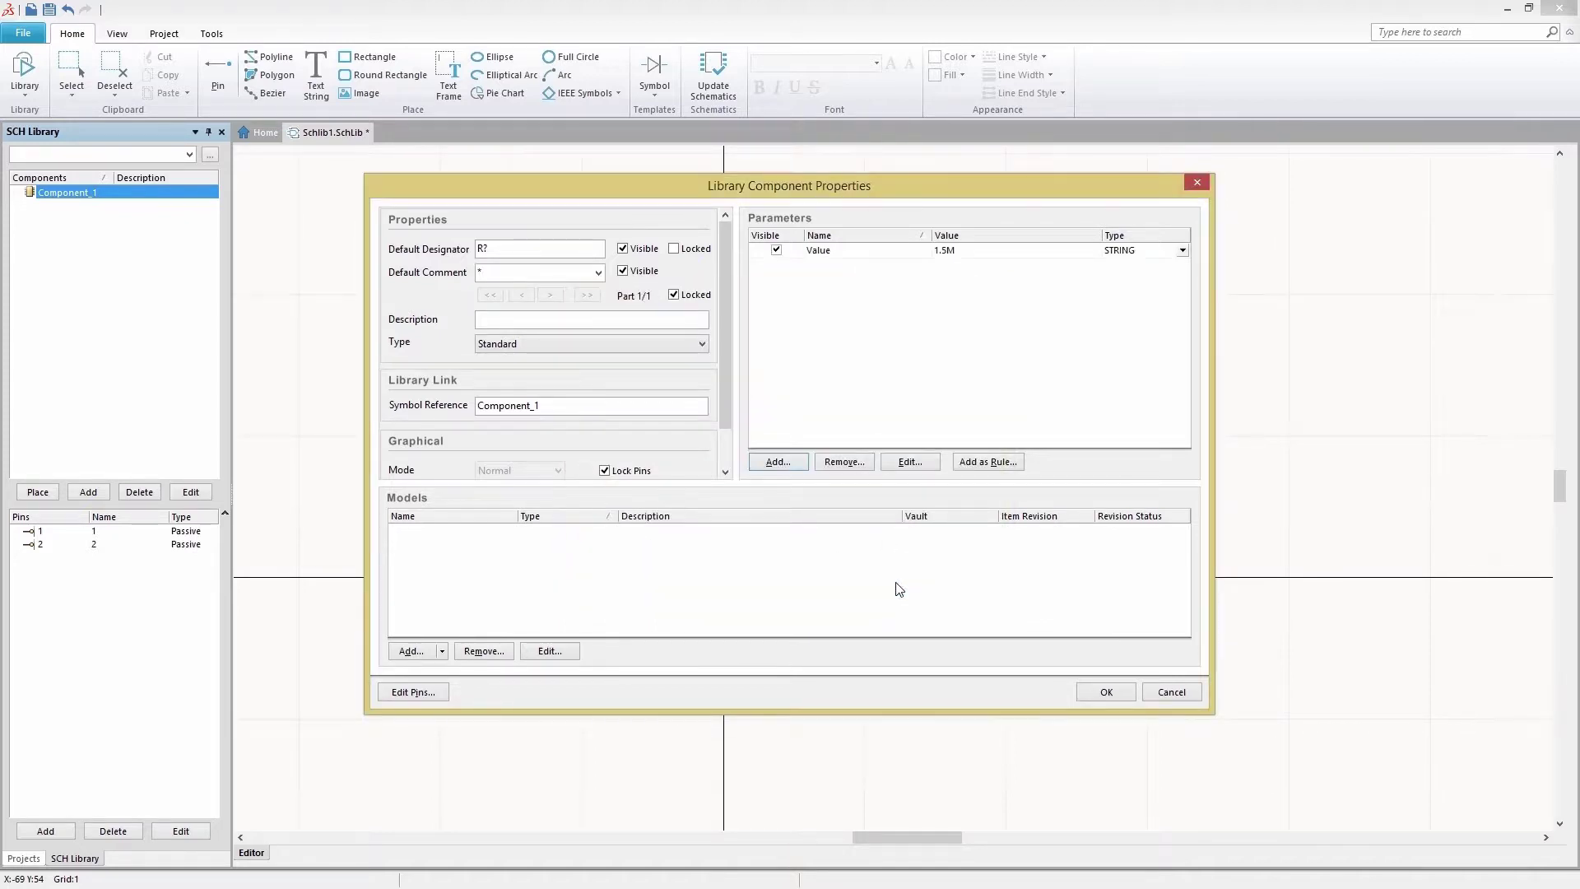
{"action": "left_click", "coordinate": [1117, 693]}
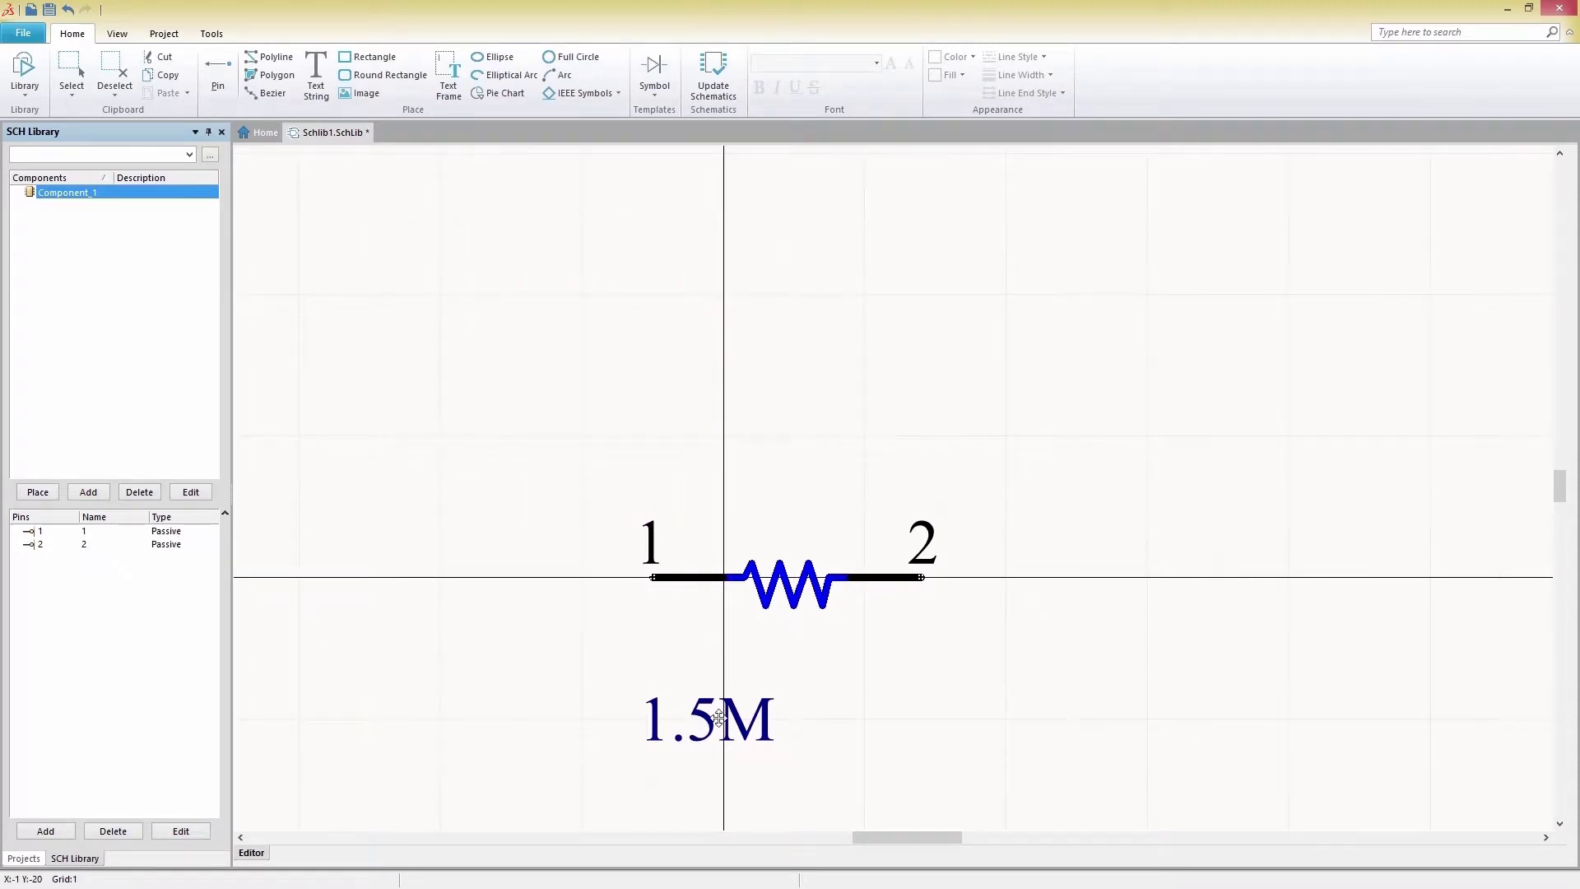
{"action": "left_click_drag", "start_coordinate": [715, 709], "coordinate": [727, 650]}
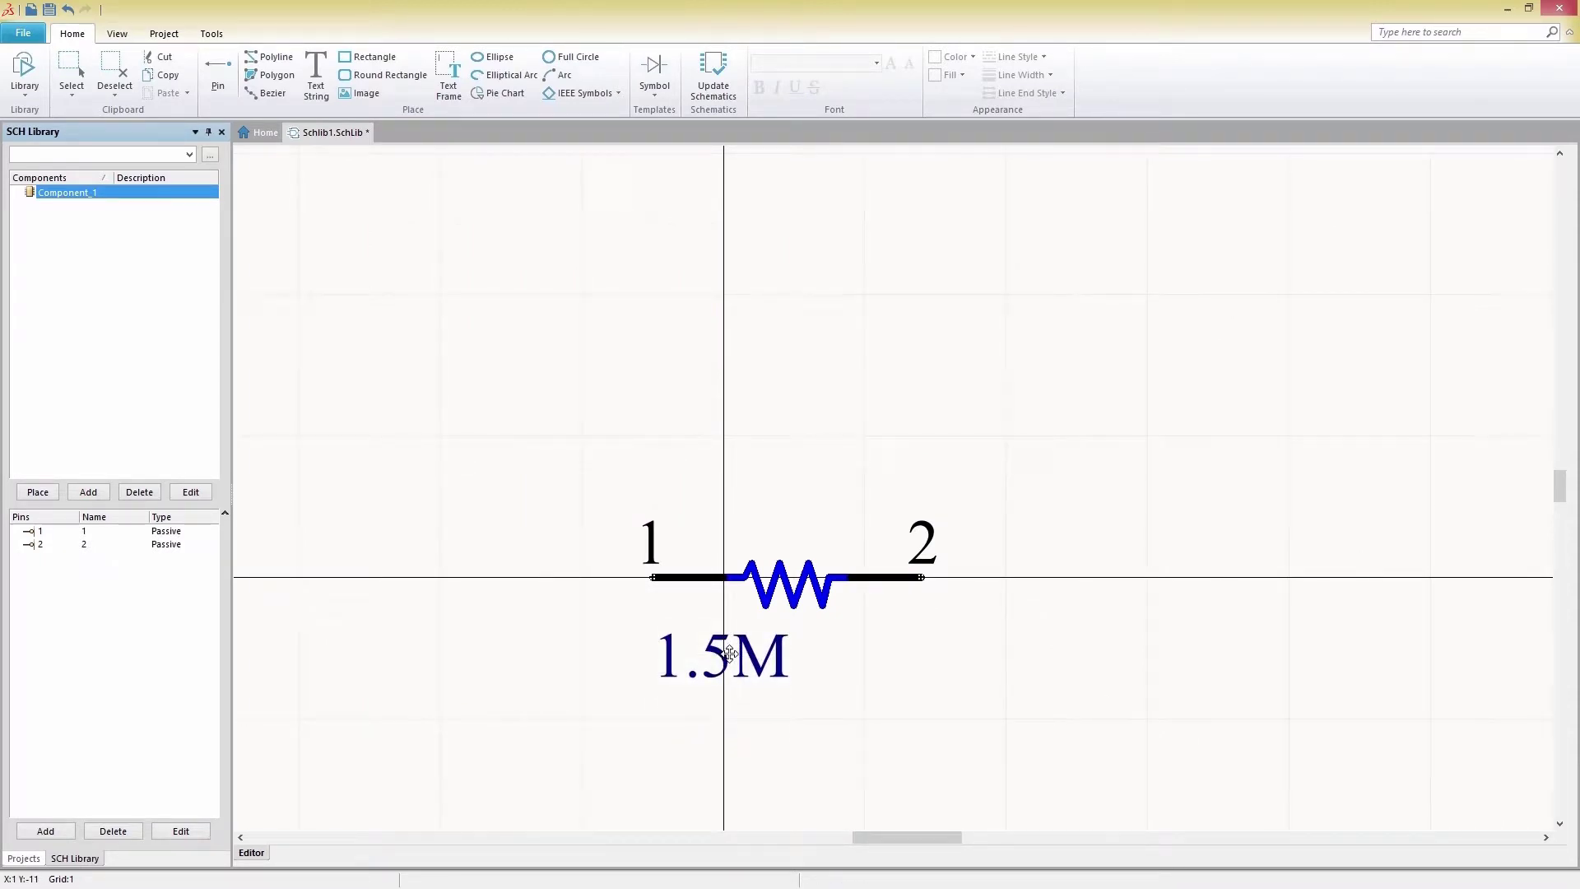
Step: Search for a supplier link for the component using the keywords "resistor 1.5M"
{"action": "right_click", "coordinate": [784, 581]}
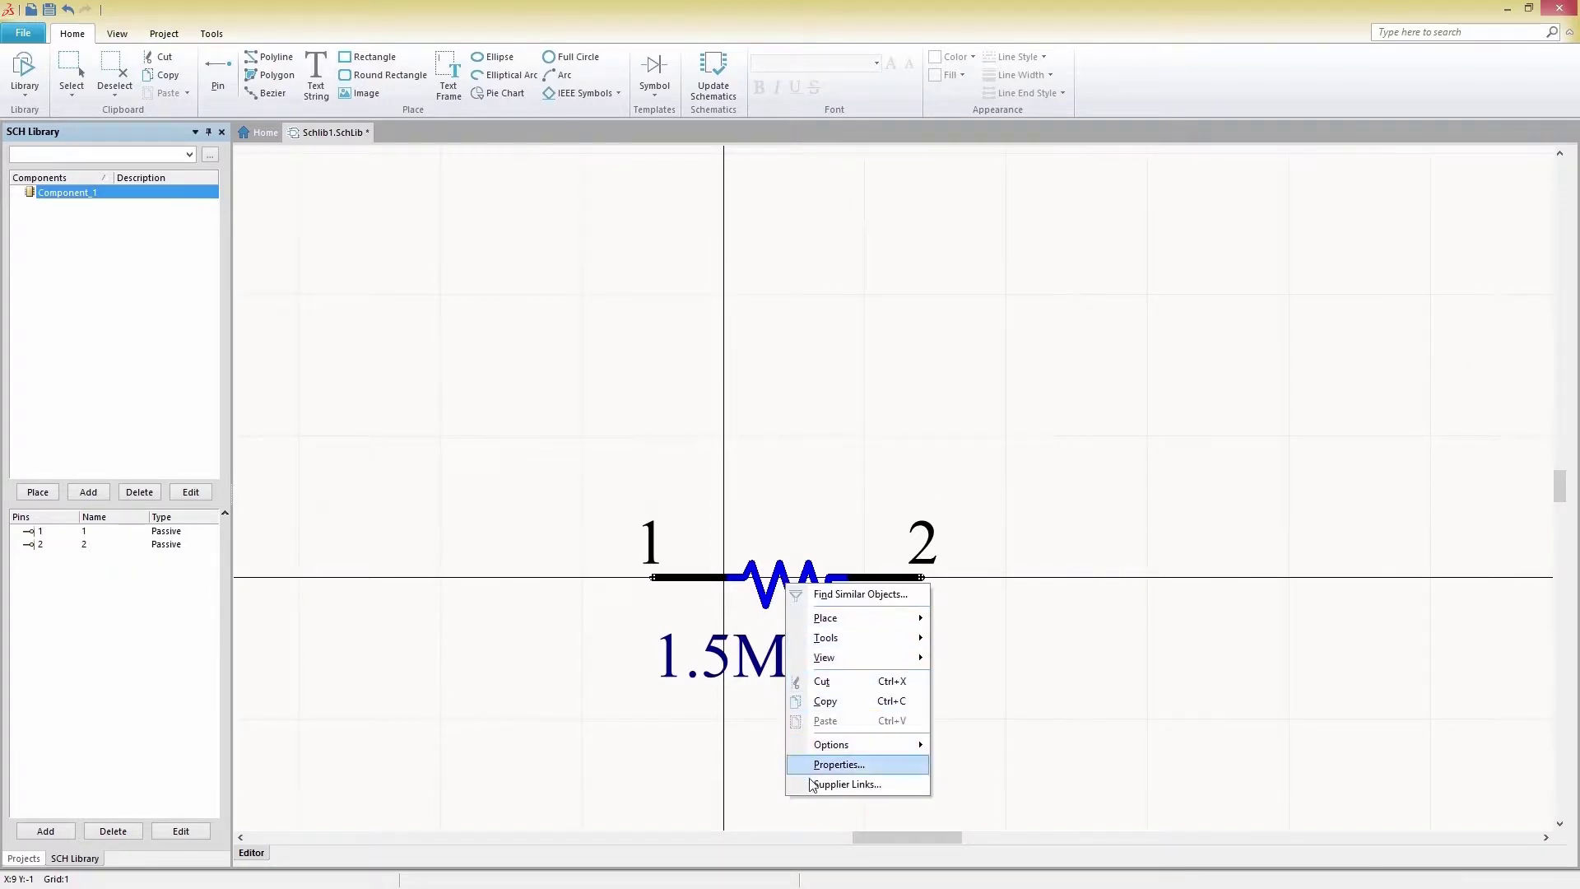
{"action": "left_click", "coordinate": [846, 784]}
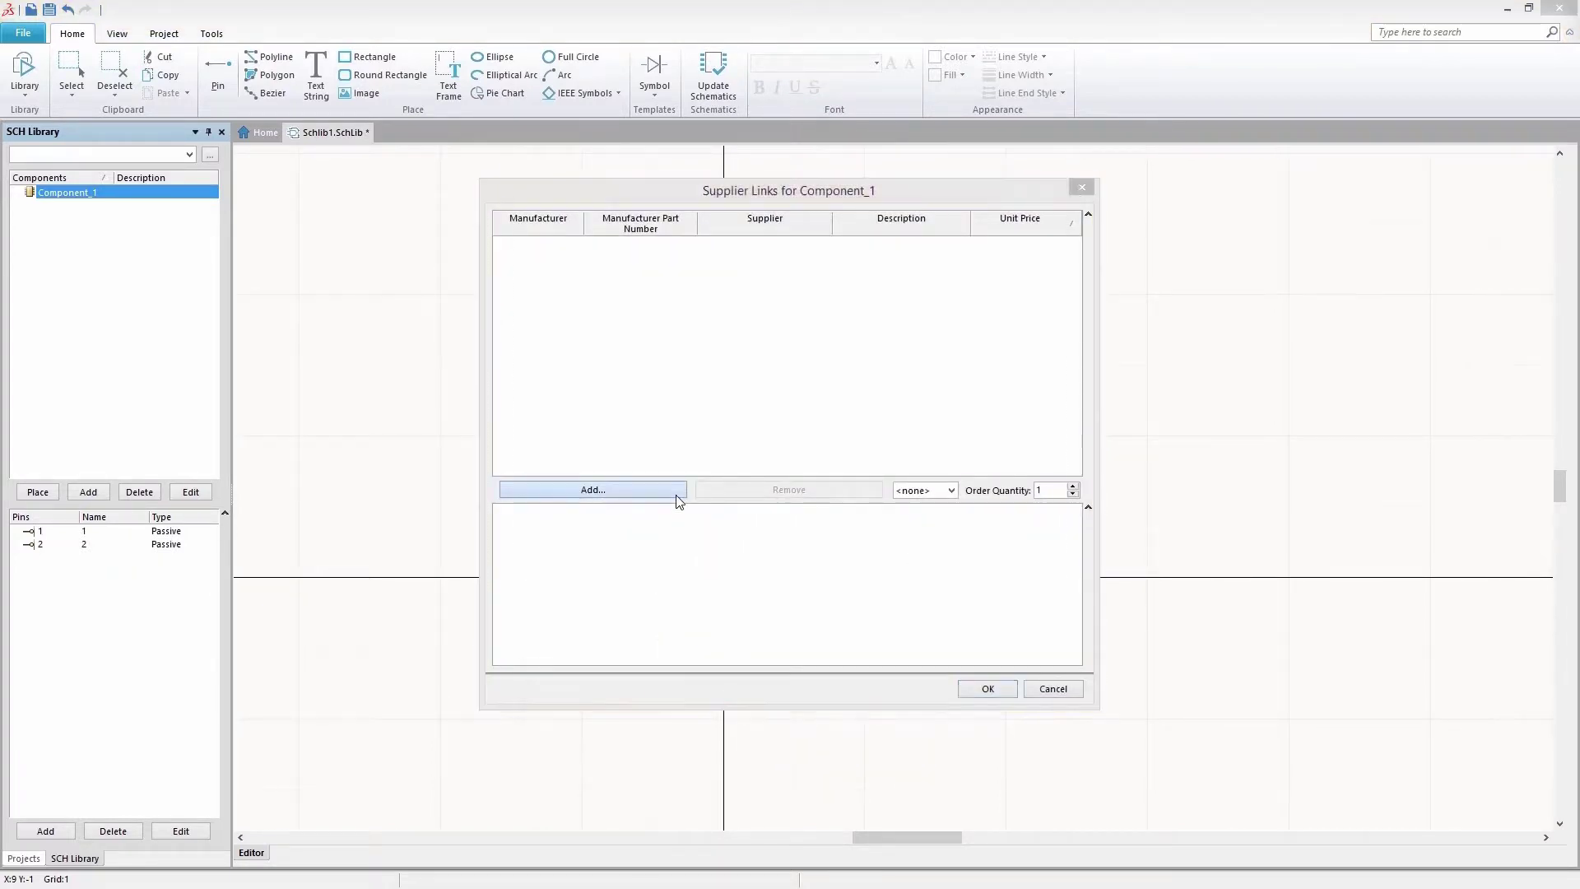
{"action": "left_click", "coordinate": [676, 496]}
{"action": "type", "text": "resistor 1.5M"}
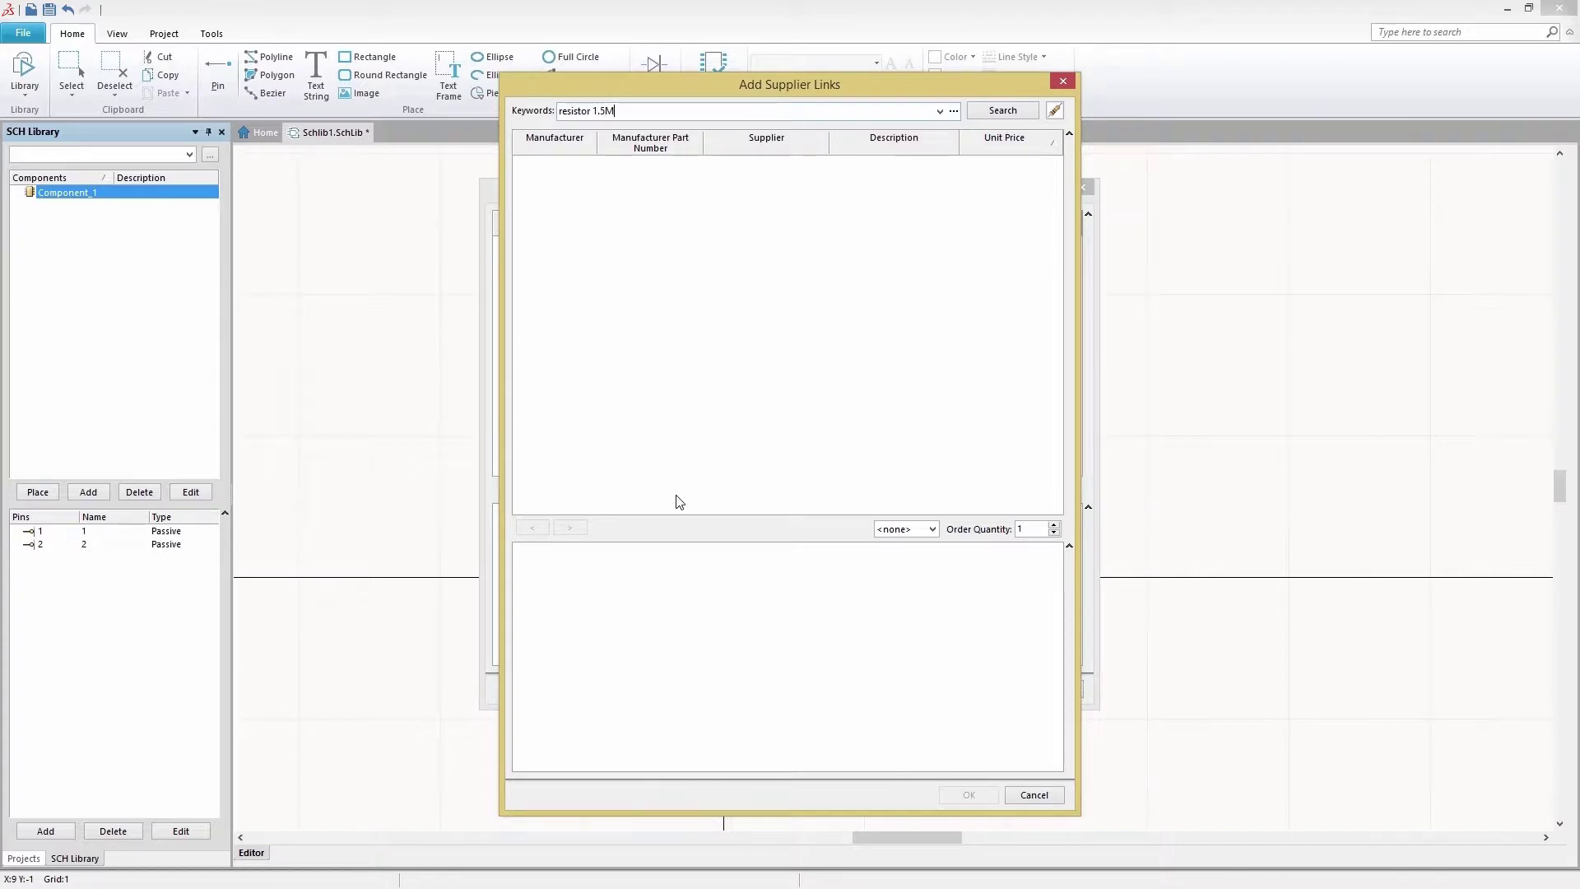
{"action": "key", "text": "Return"}
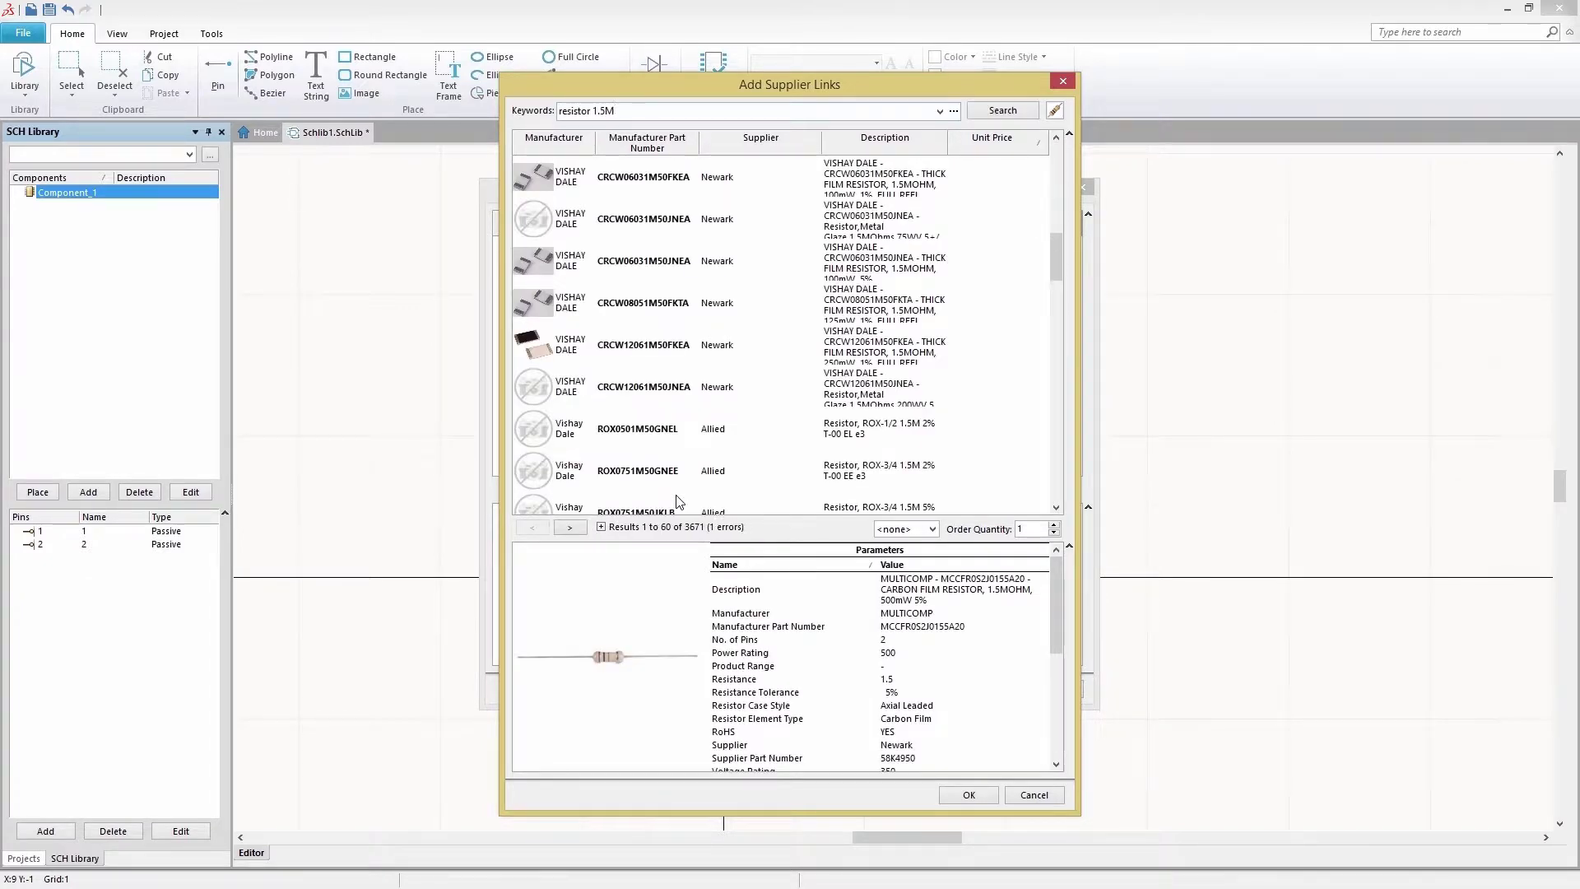
Step: Link the component to the Rohm Semiconductor MCR006YRTF1504 resistor from Digi-Key and review its supplier data
{"action": "left_click_drag", "start_coordinate": [1058, 242], "coordinate": [1065, 348]}
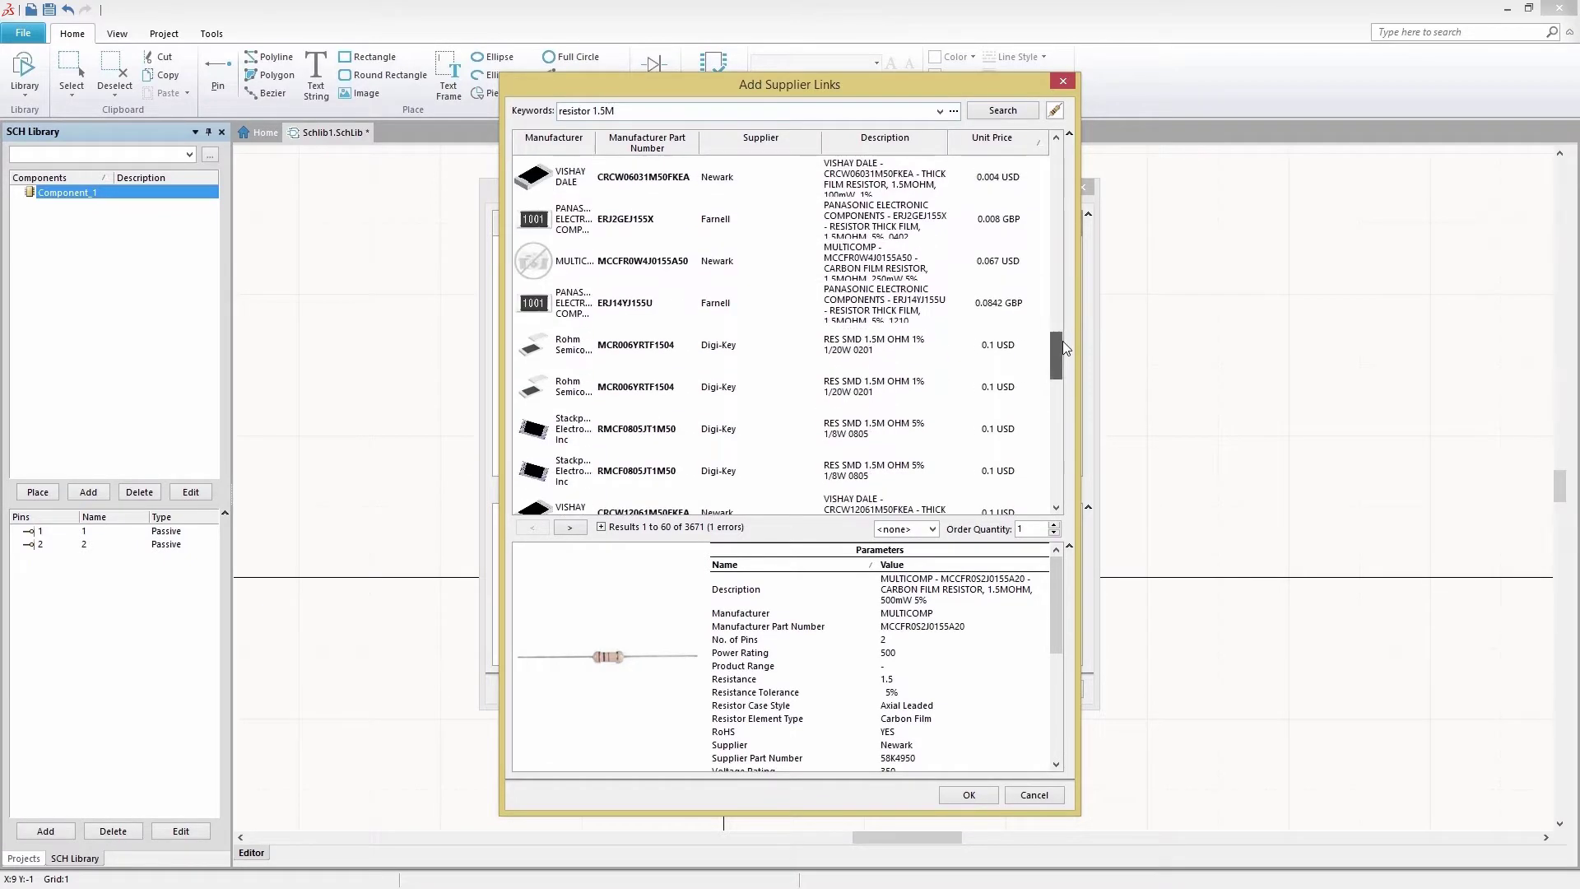
{"action": "left_click", "coordinate": [664, 386]}
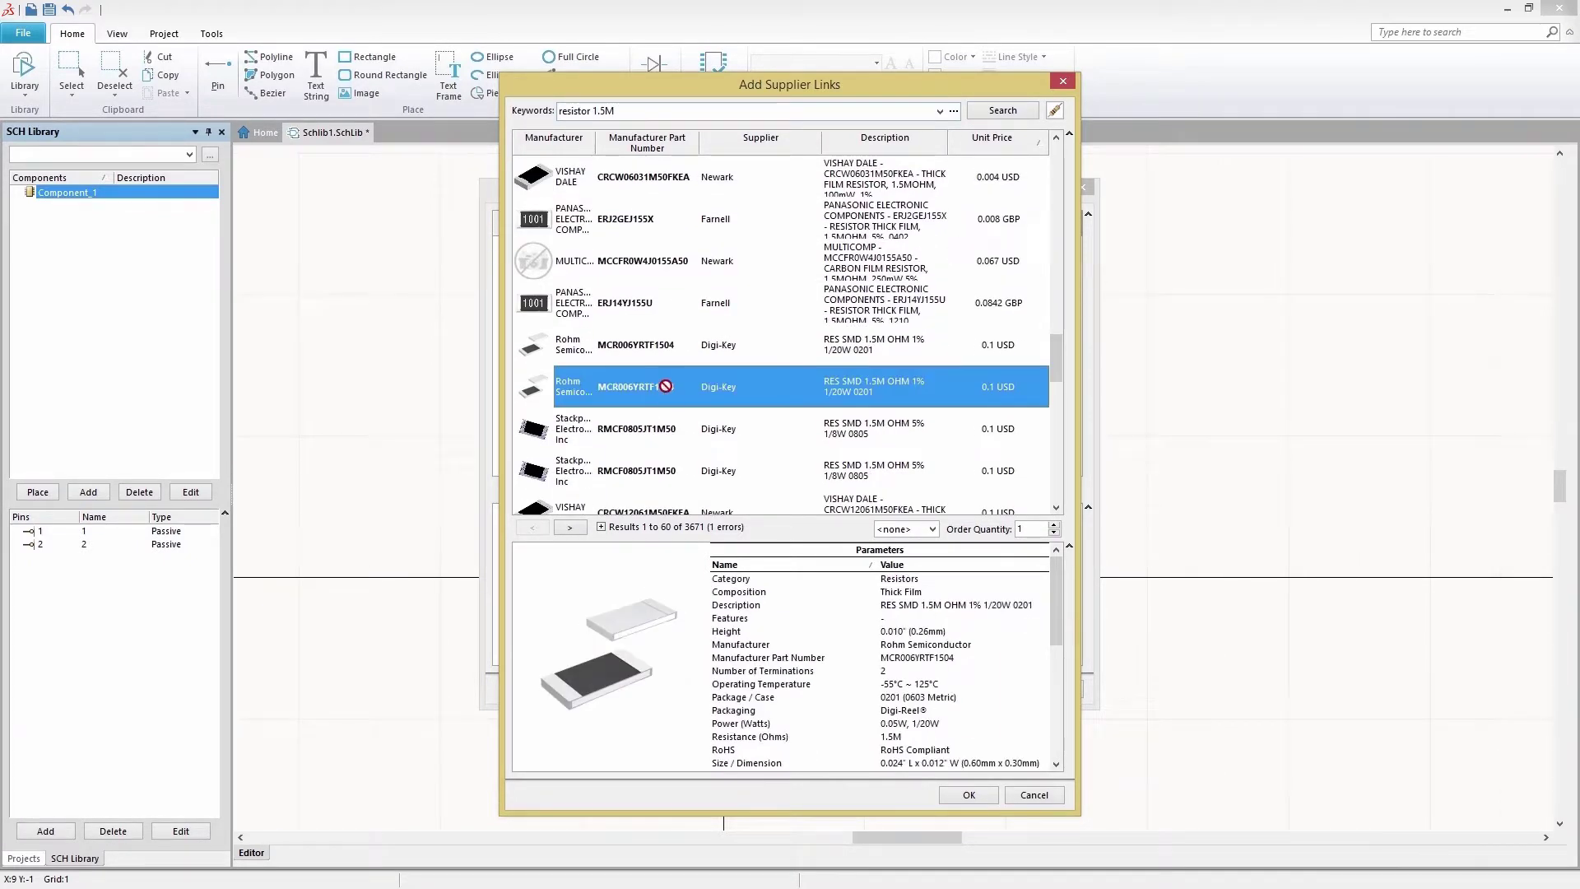
{"action": "left_click", "coordinate": [969, 794]}
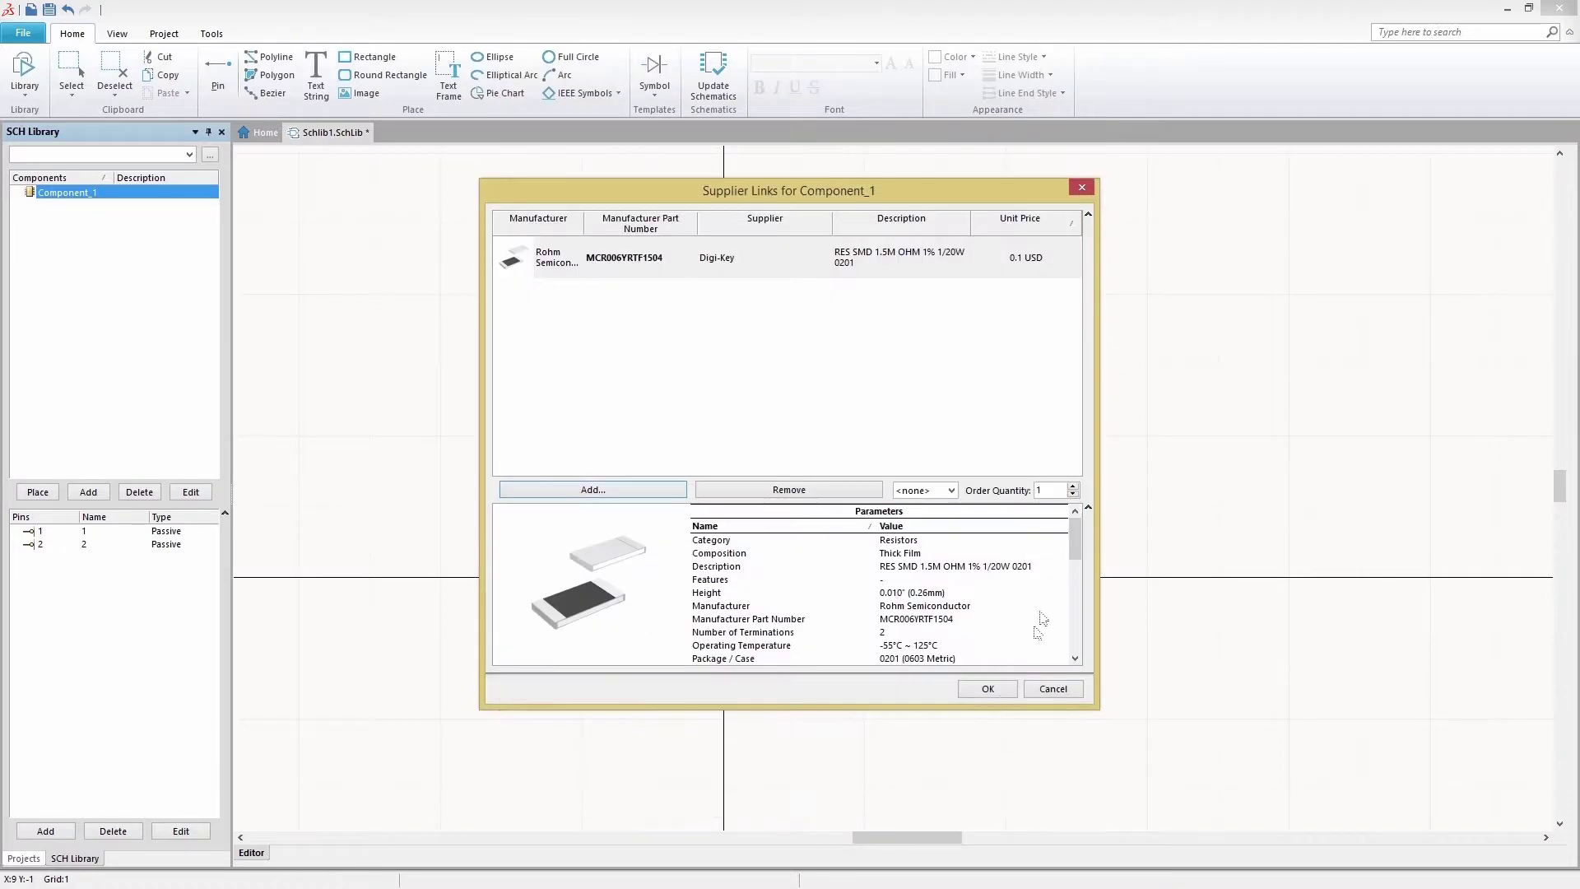
{"action": "scroll", "coordinate": [1039, 618], "scroll_direction": "down", "scroll_amount": 5}
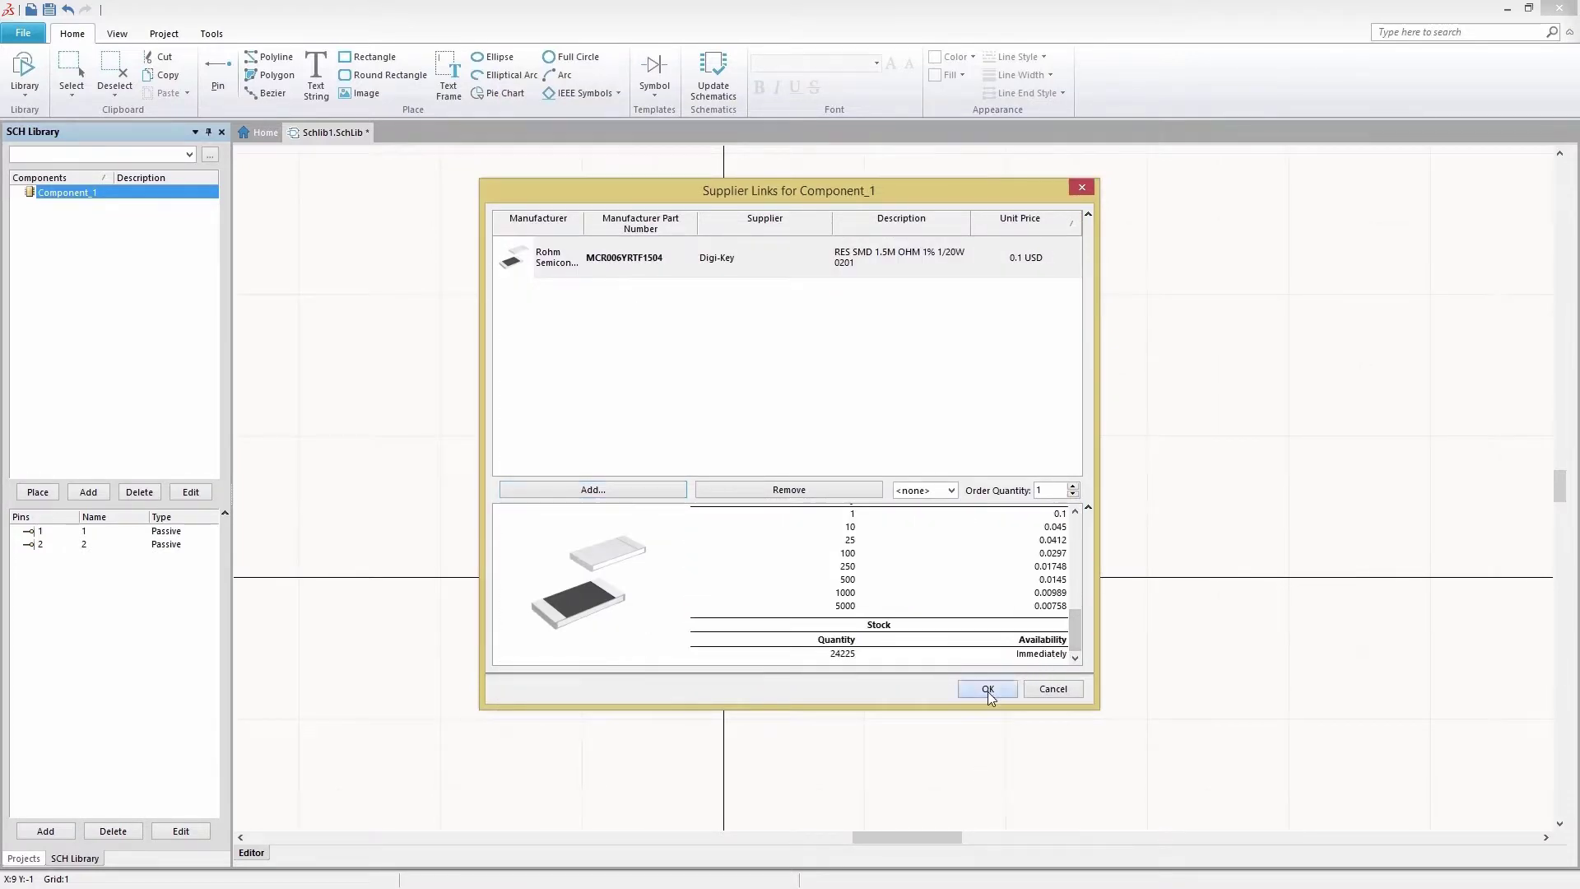
{"action": "left_click", "coordinate": [987, 689]}
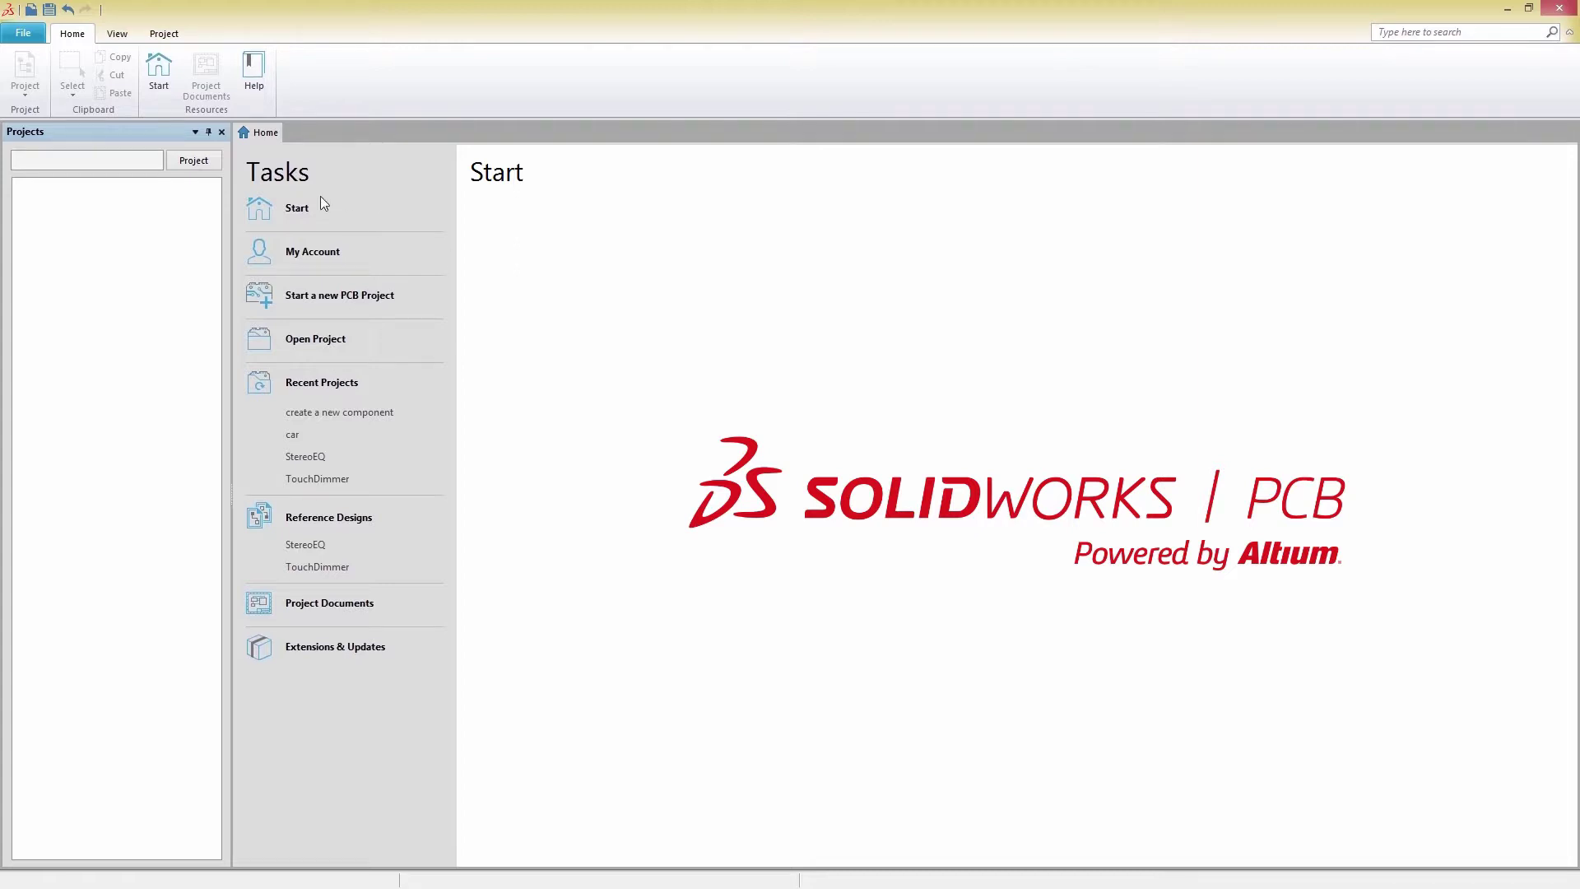
Step: Create a new PCB library document
{"action": "left_click", "coordinate": [23, 32]}
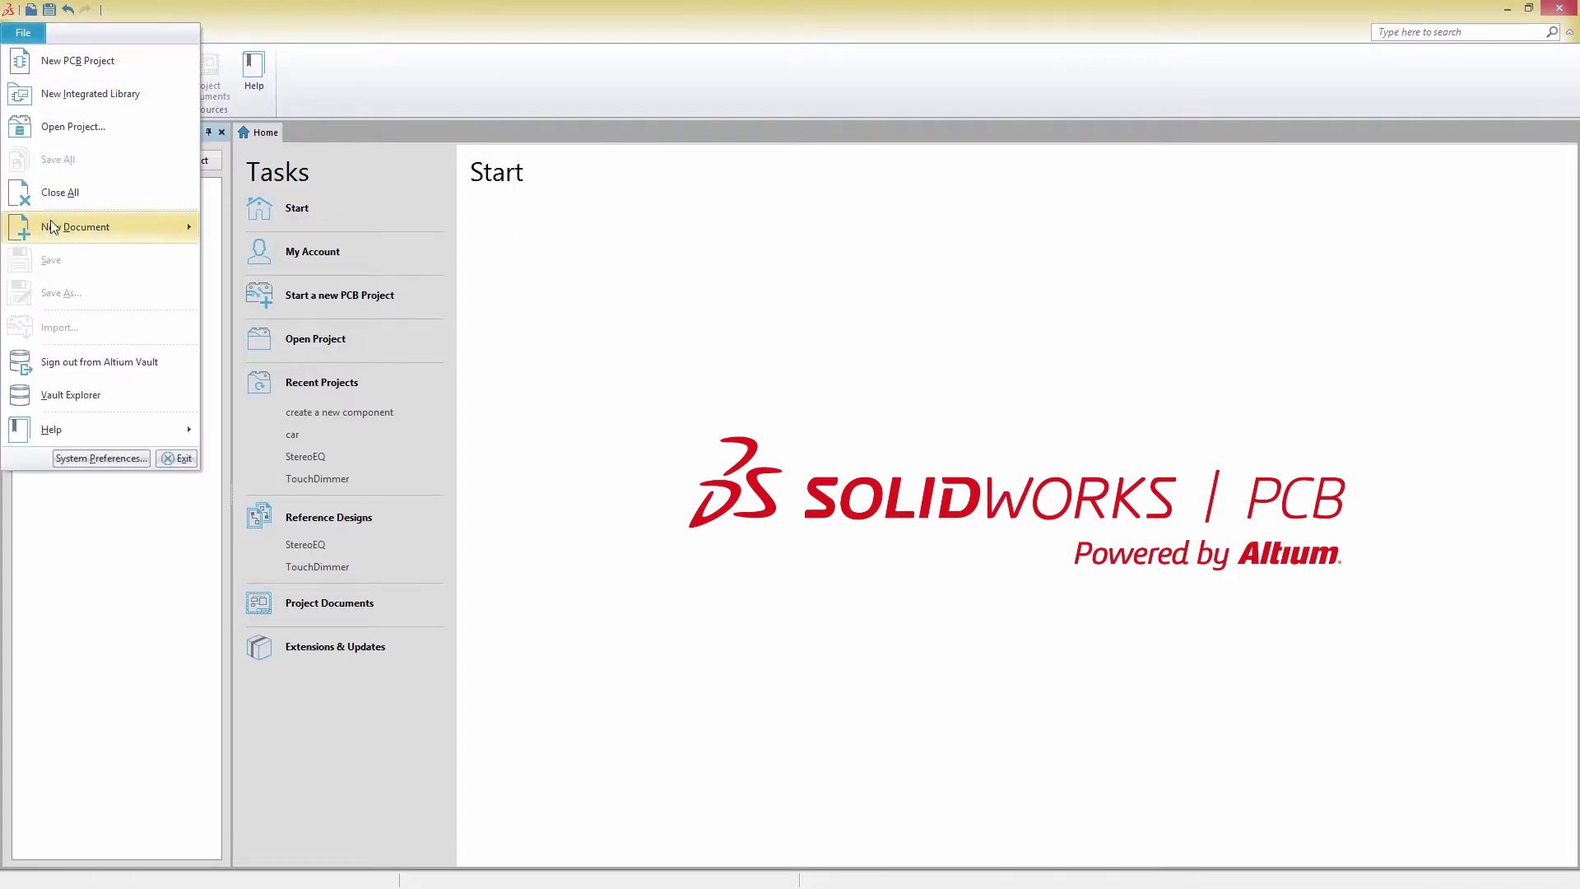
{"action": "mouse_move", "coordinate": [74, 227]}
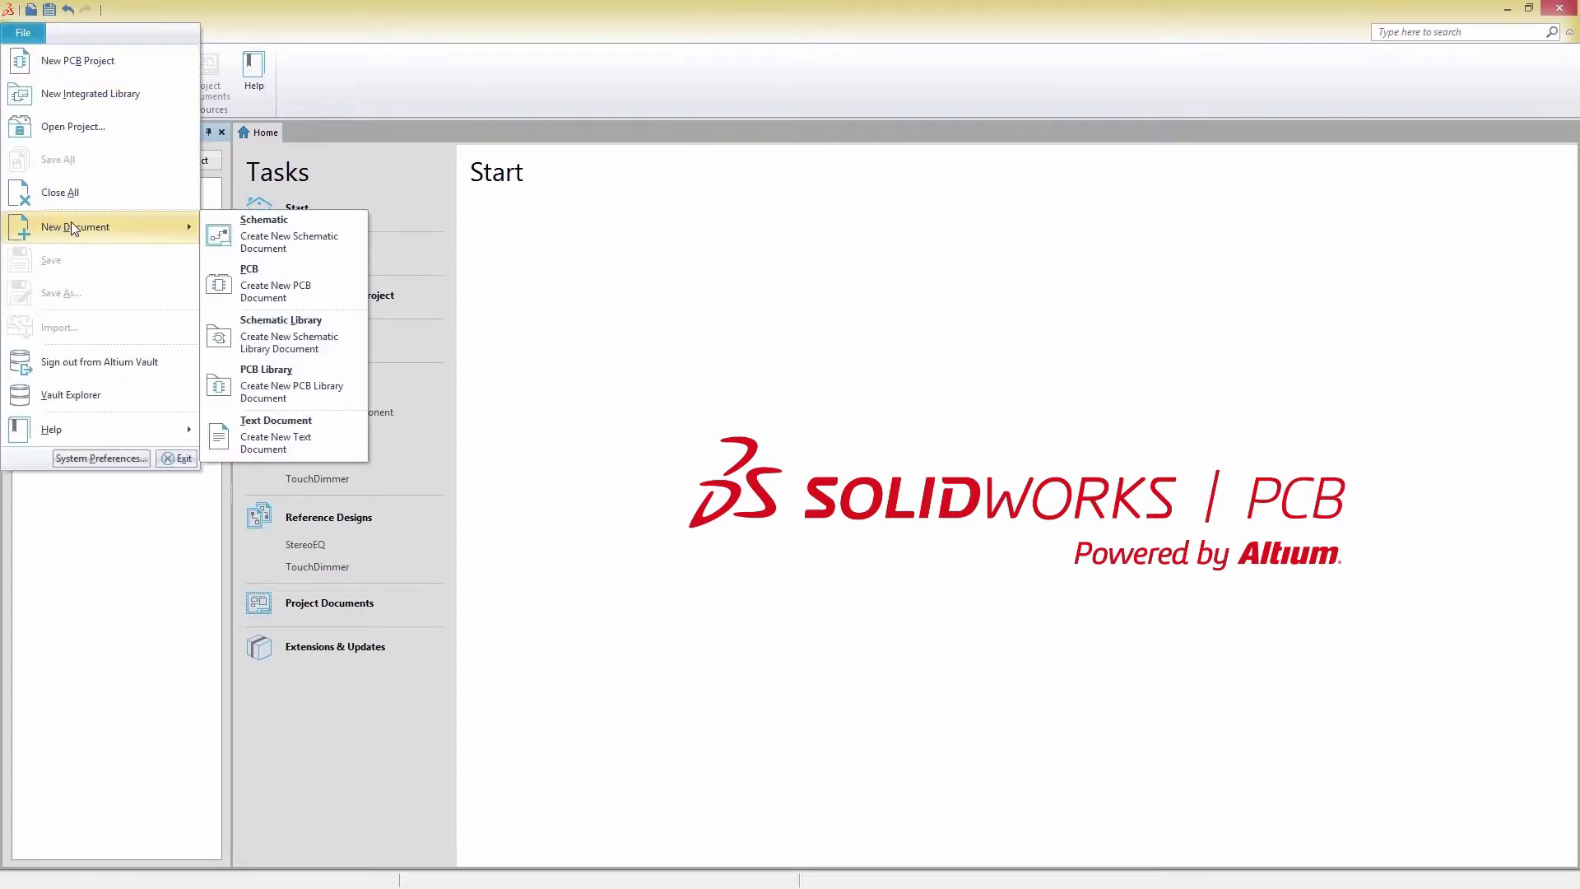
{"action": "left_click", "coordinate": [289, 381]}
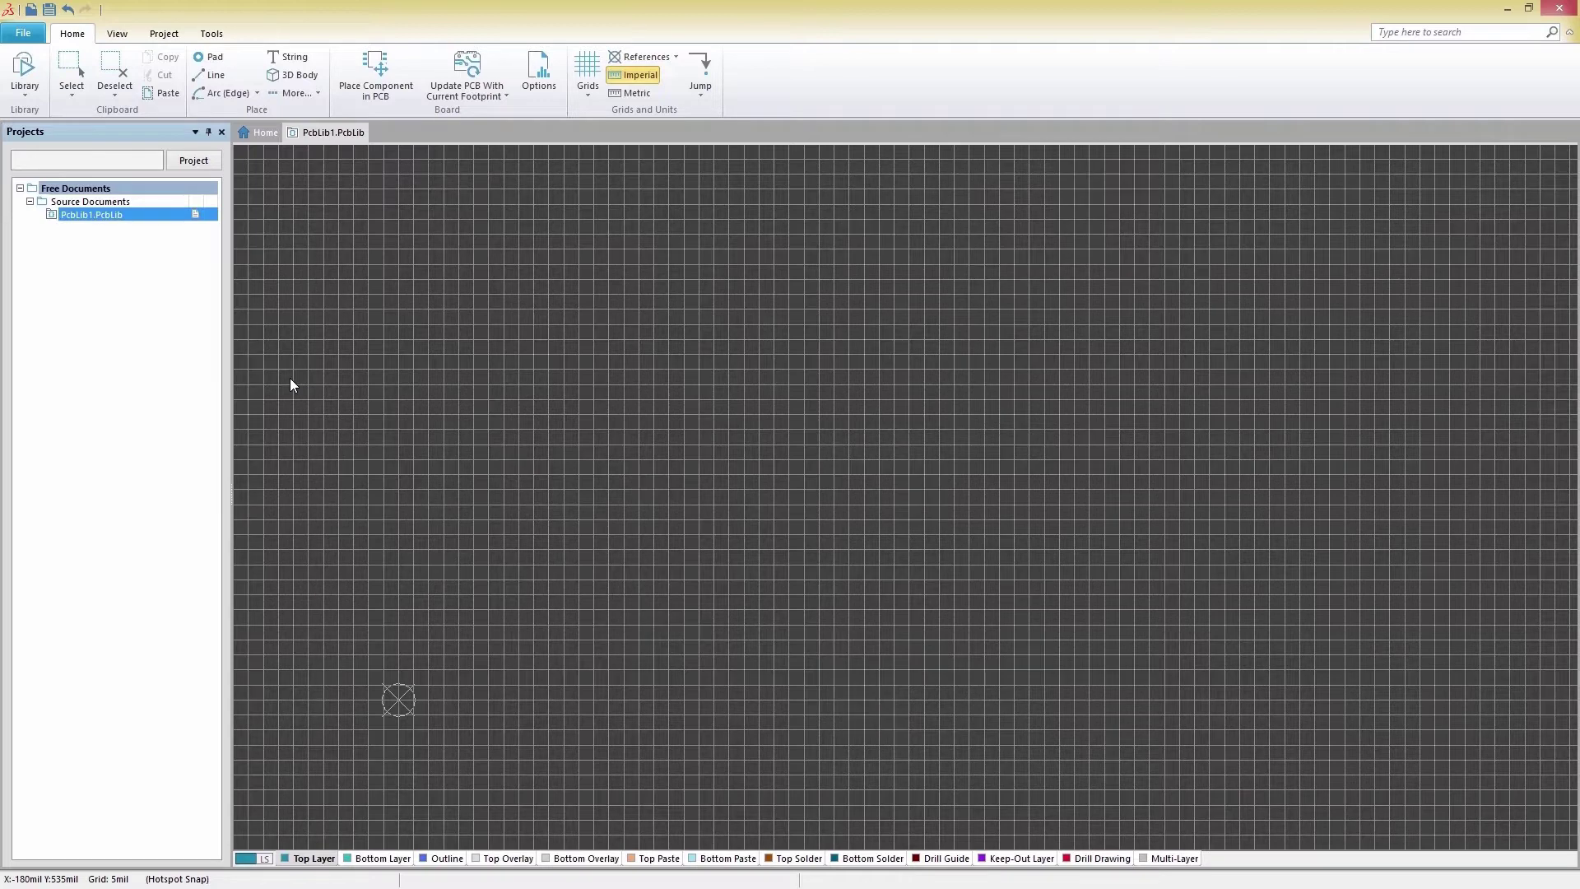
Step: Switch the footprint library to metric units and set the grid step to 0.95 mm
{"action": "left_click", "coordinate": [635, 94]}
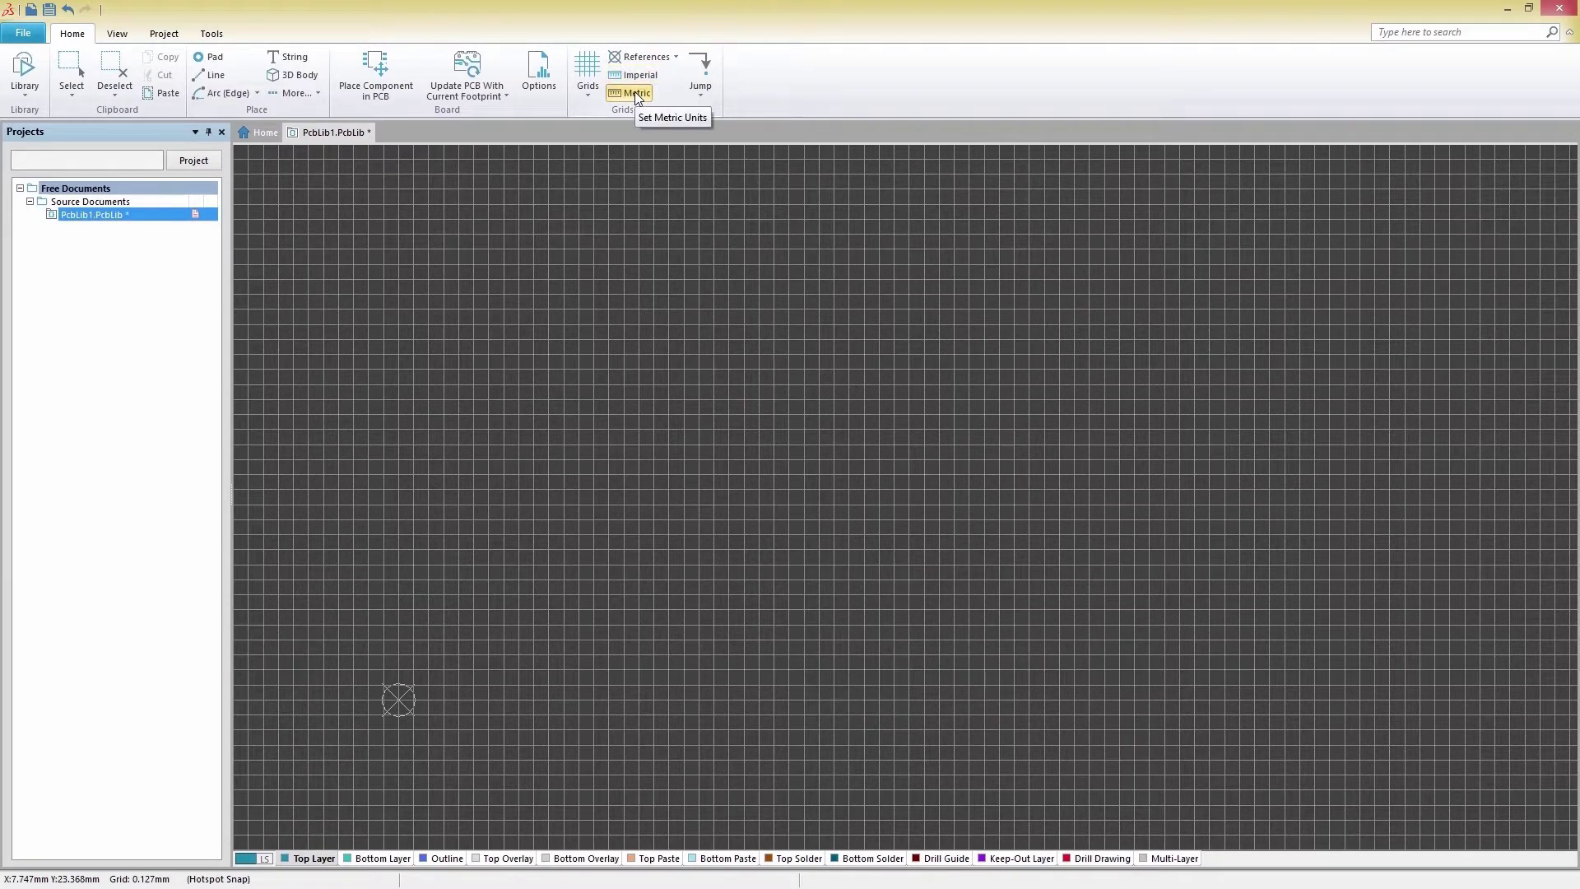
{"action": "left_click", "coordinate": [588, 75]}
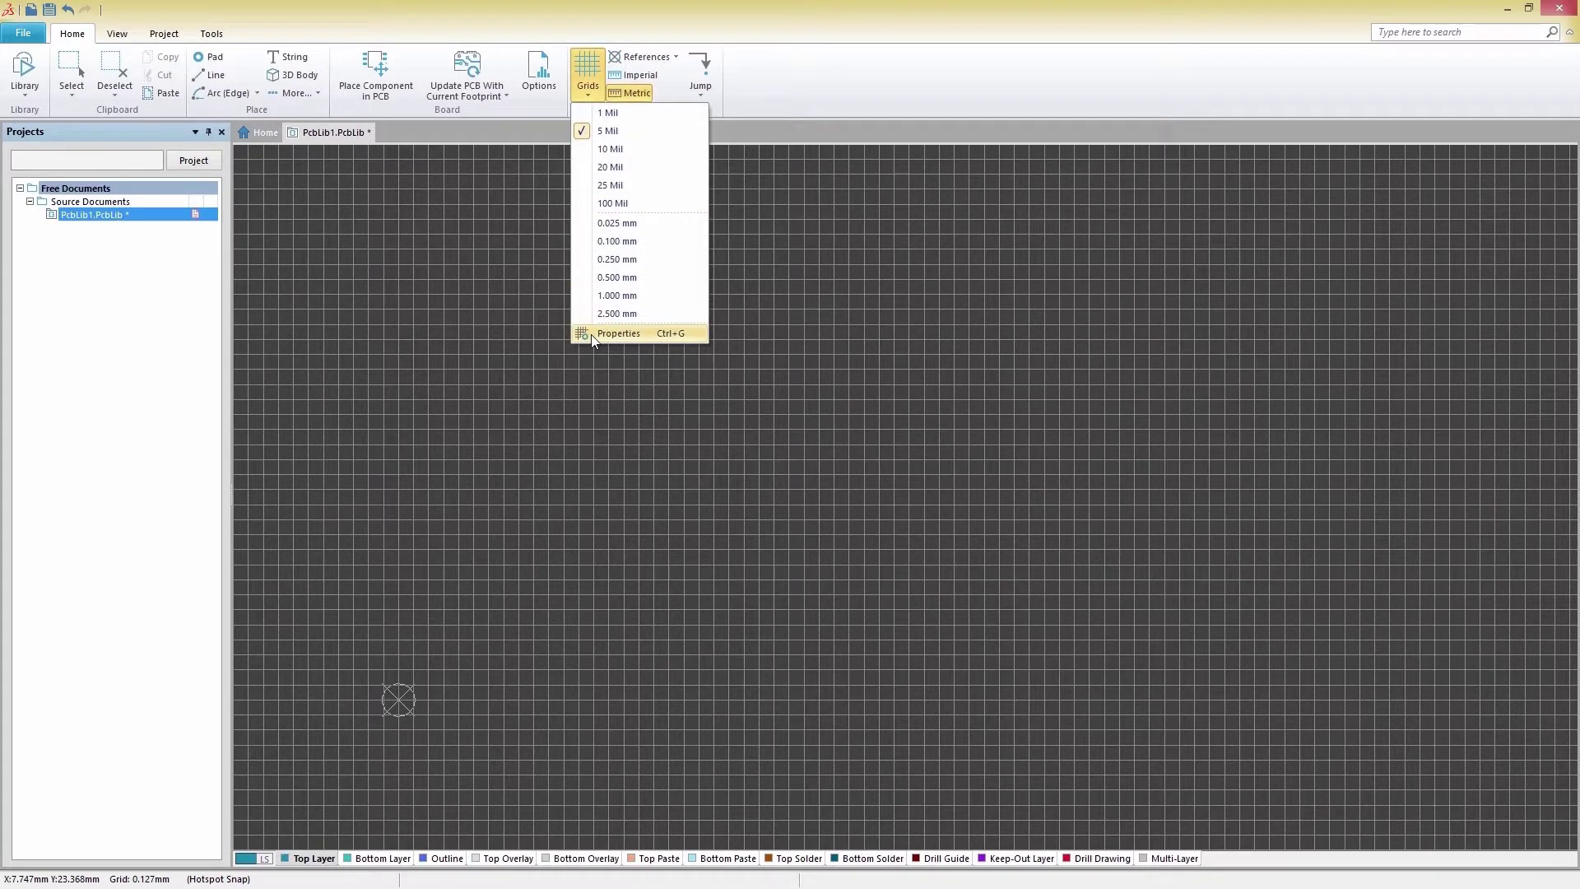
{"action": "left_click", "coordinate": [619, 333]}
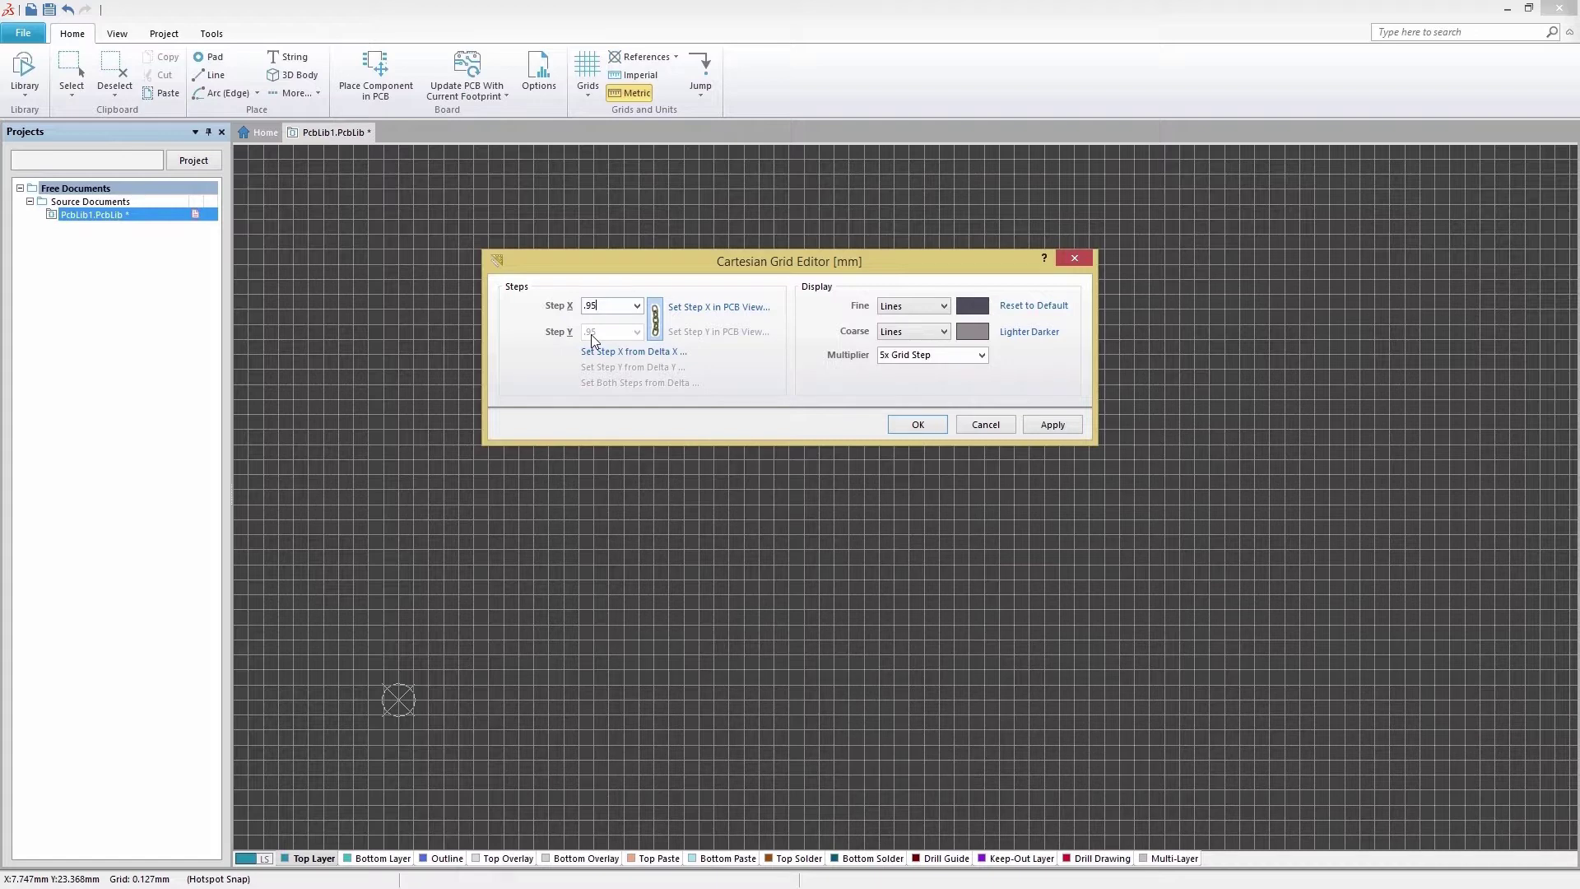
{"action": "left_click", "coordinate": [917, 424]}
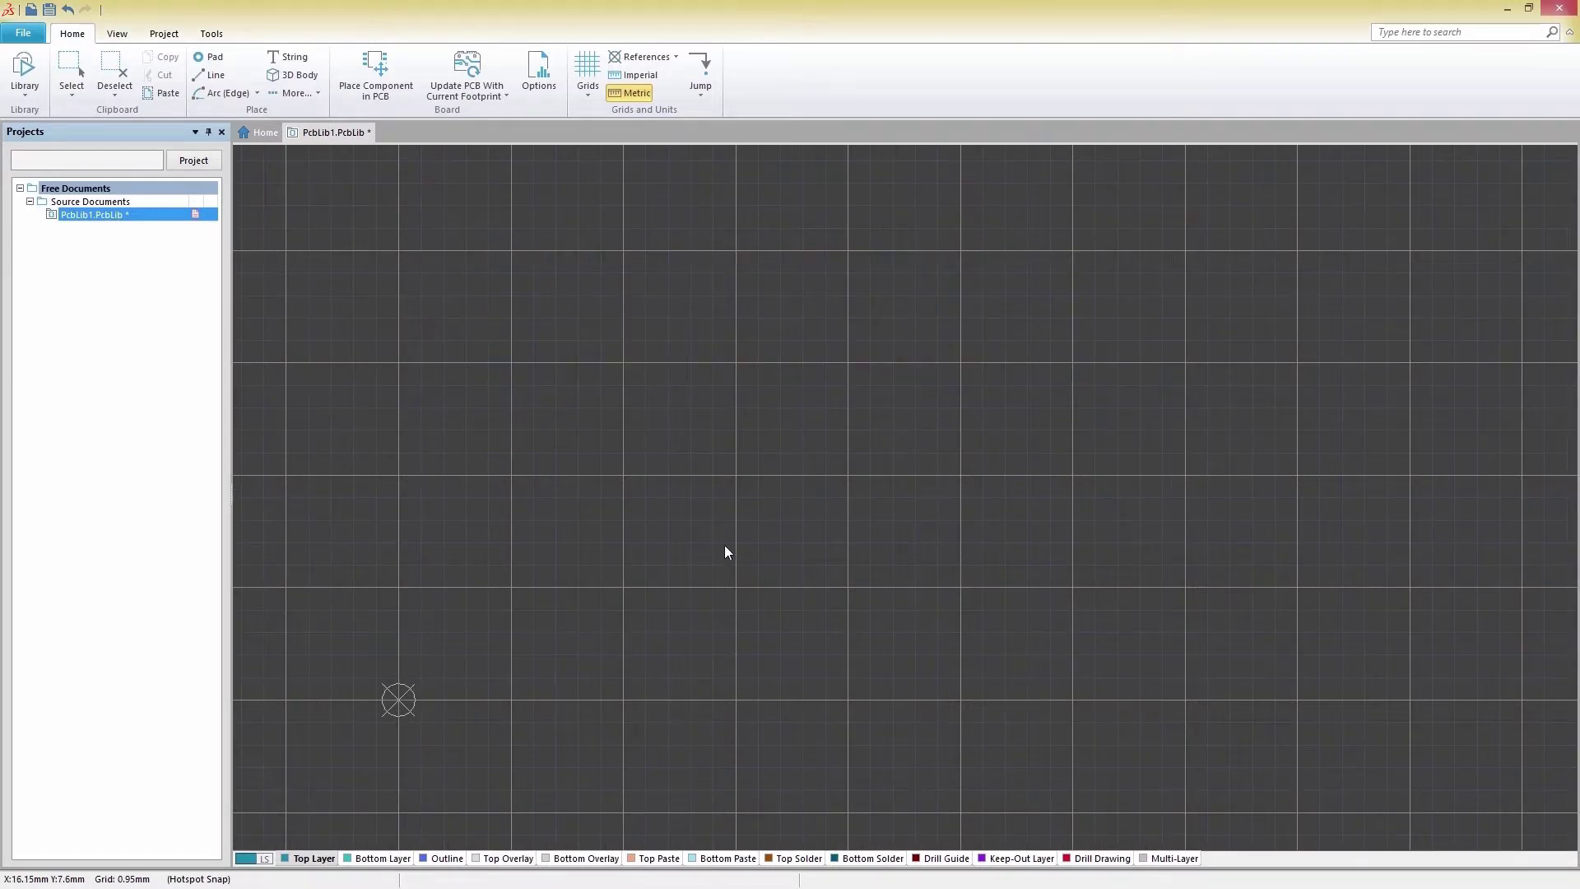
Step: Define a new pad with designator 1 on the Top Layer, rectangular, with X-size 0.7 mm and Y-size 1.3 mm
{"action": "mouse_move", "coordinate": [398, 702]}
{"action": "right_mouse_down"}
{"action": "mouse_move", "coordinate": [687, 596]}
{"action": "mouse_move", "coordinate": [757, 553]}
{"action": "right_mouse_up"}
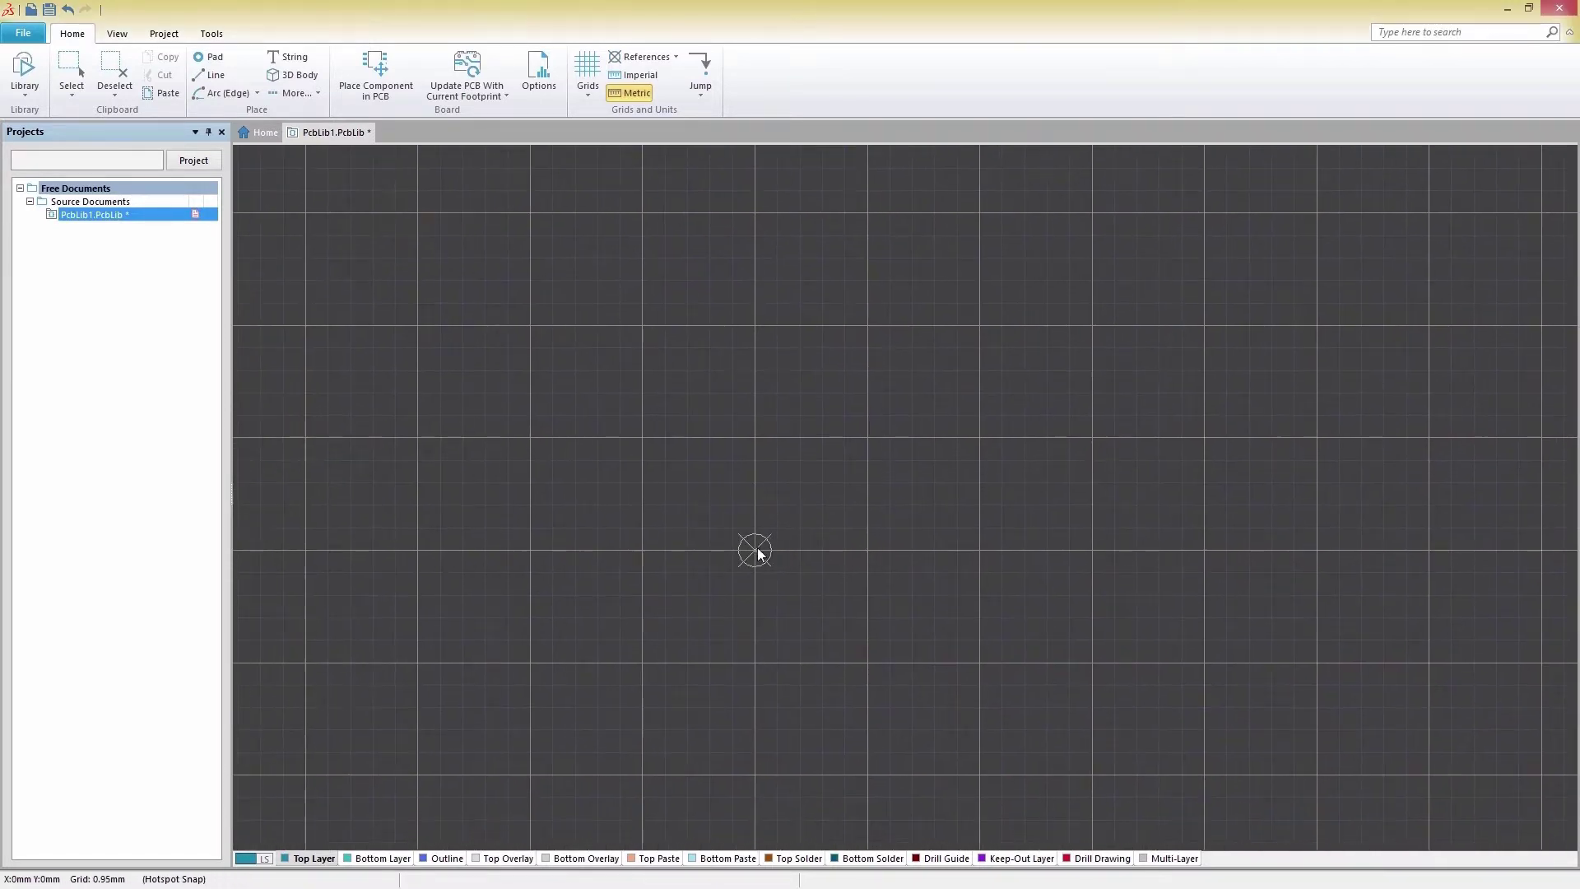
{"action": "scroll", "coordinate": [755, 551], "scroll_direction": "up", "scroll_amount": 3, "text": "ctrl"}
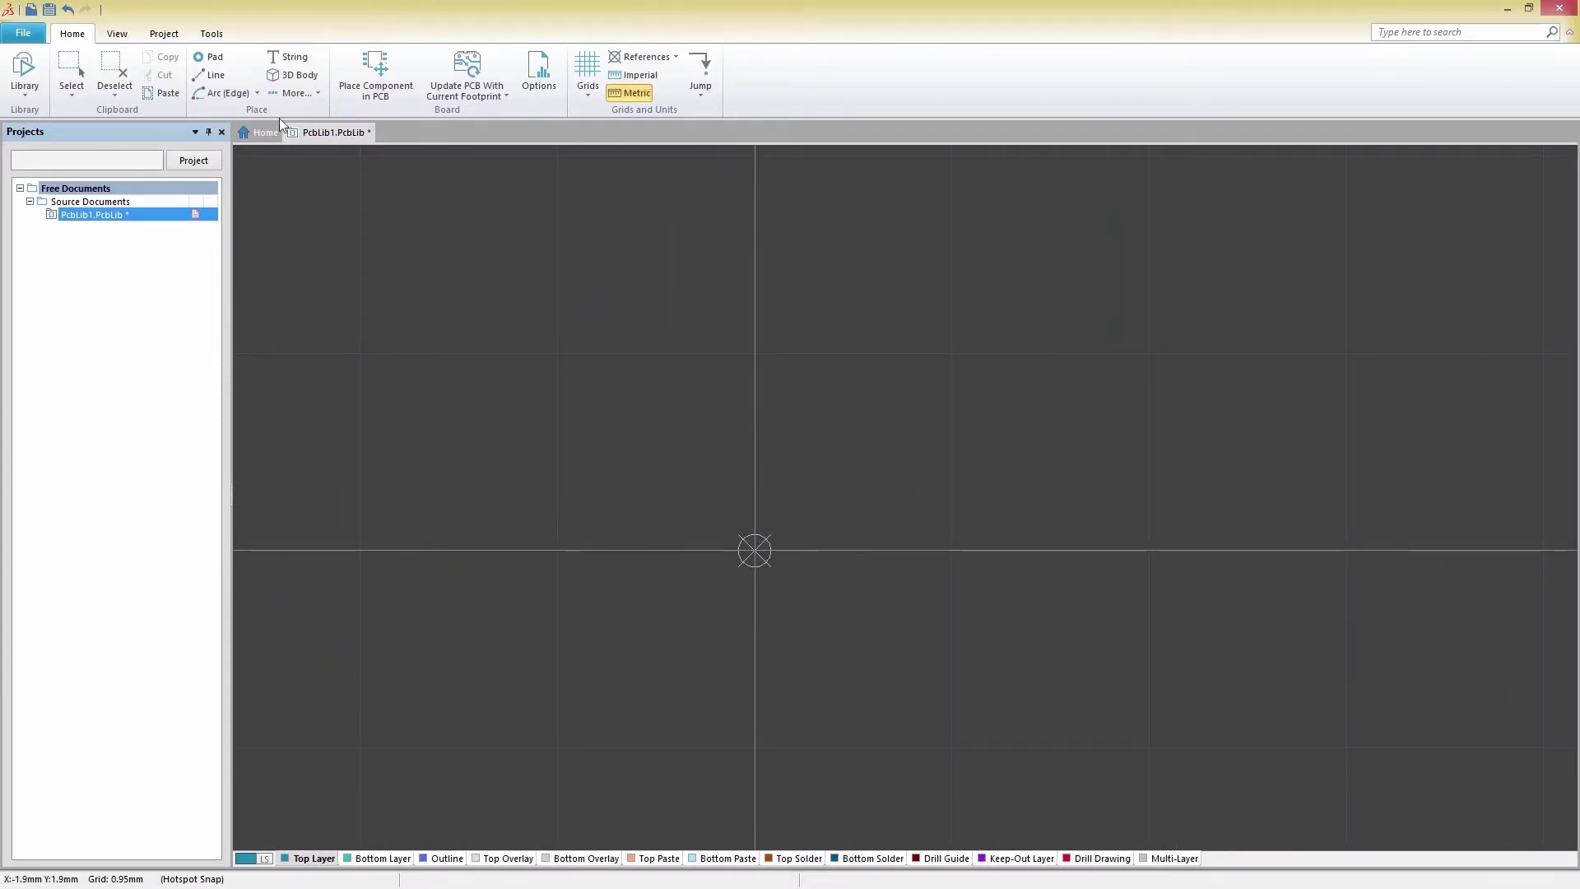
{"action": "left_click", "coordinate": [215, 59]}
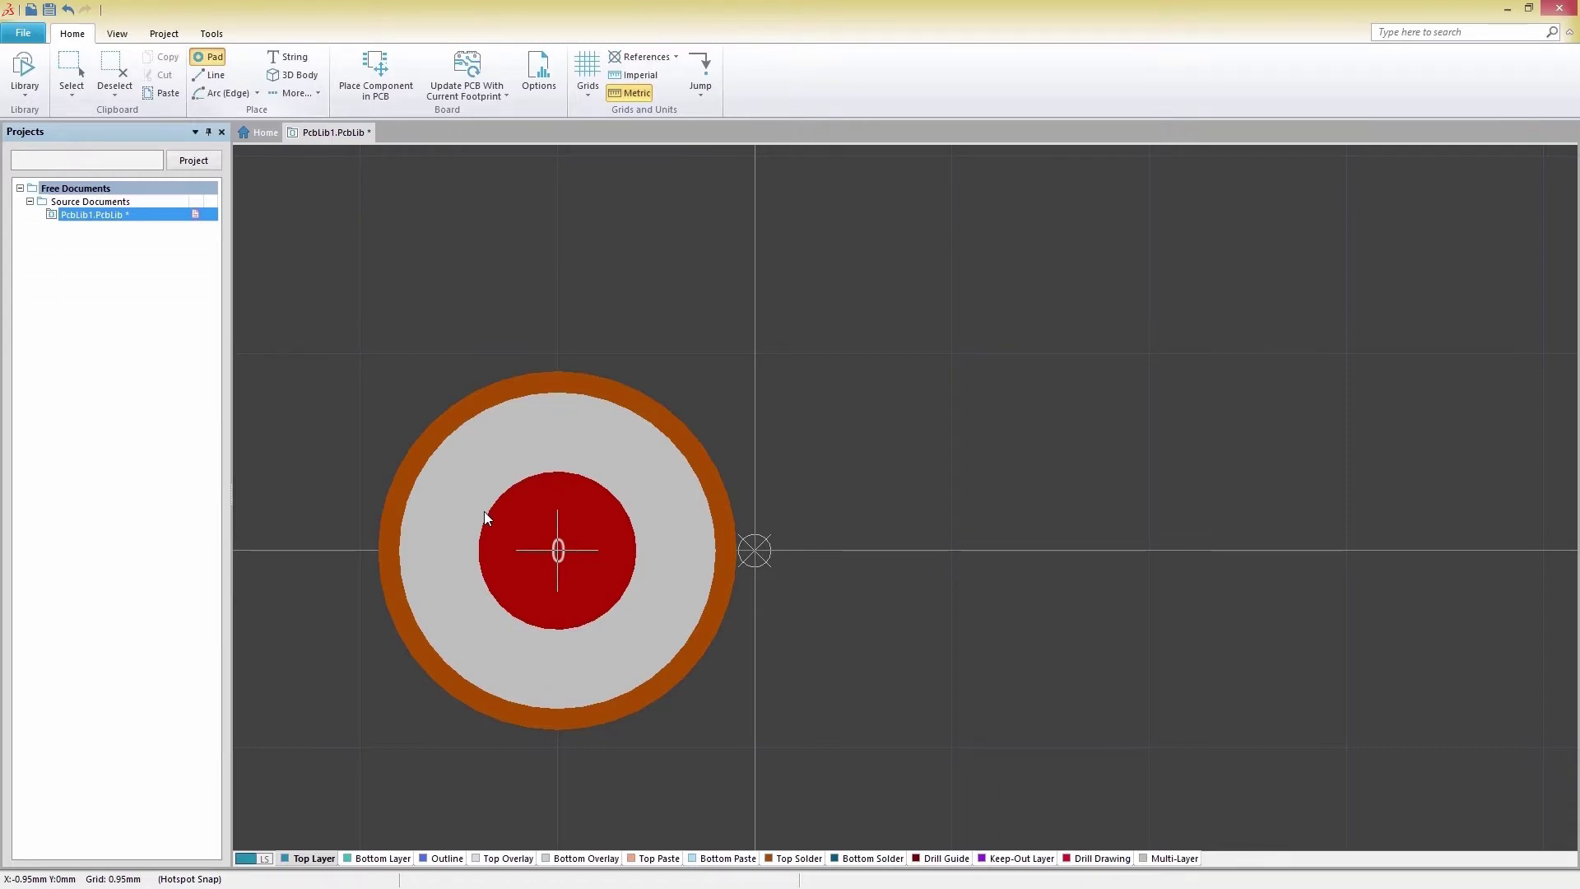
{"action": "key", "text": "Tab"}
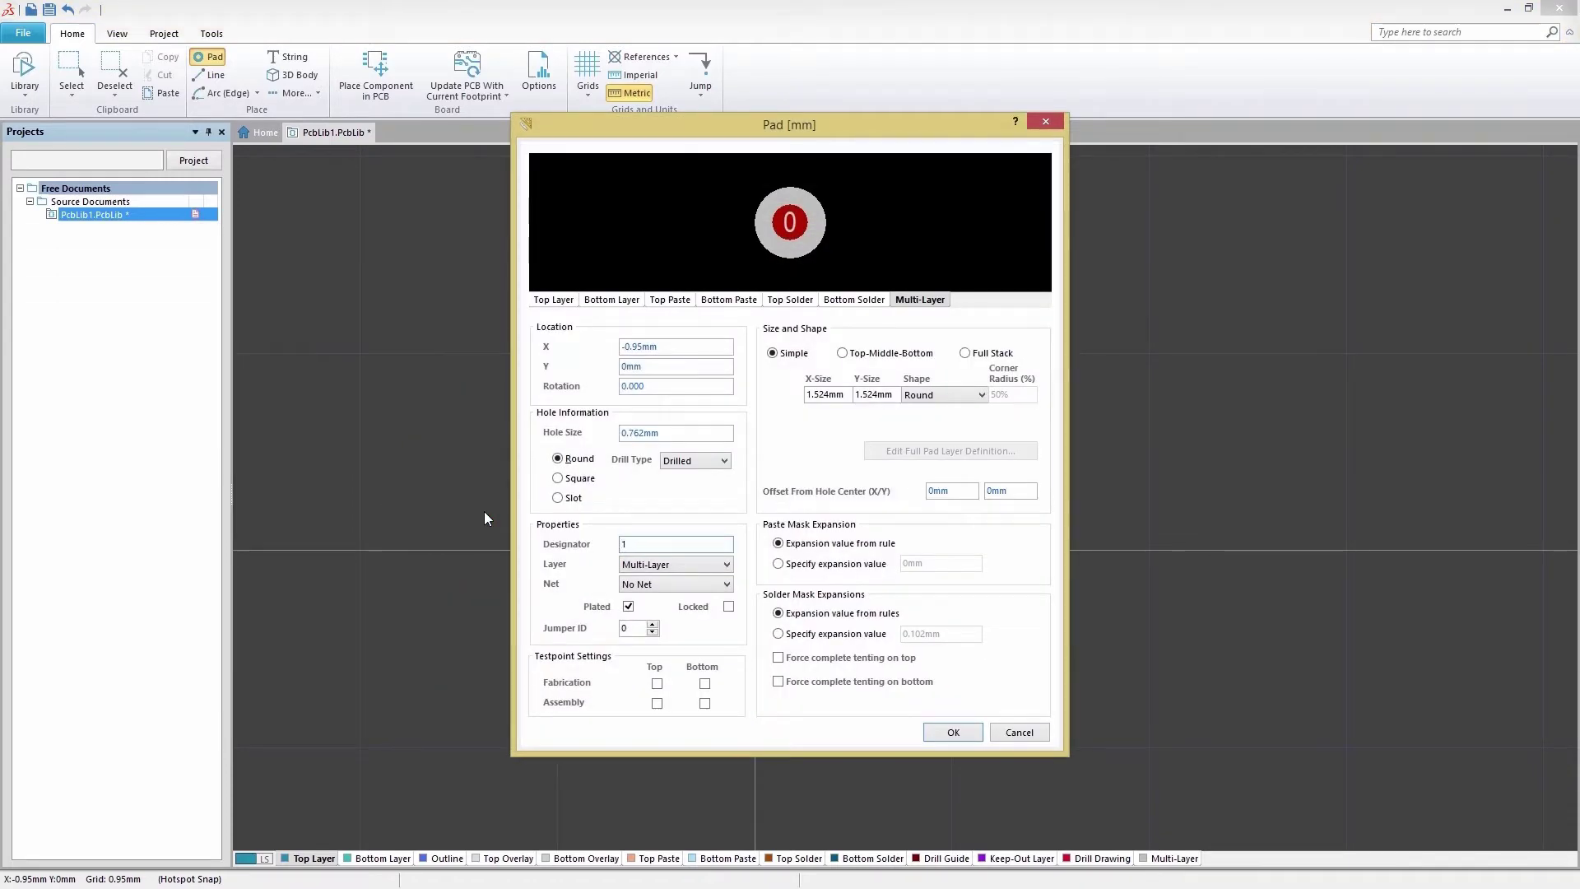
{"action": "left_click", "coordinate": [642, 566]}
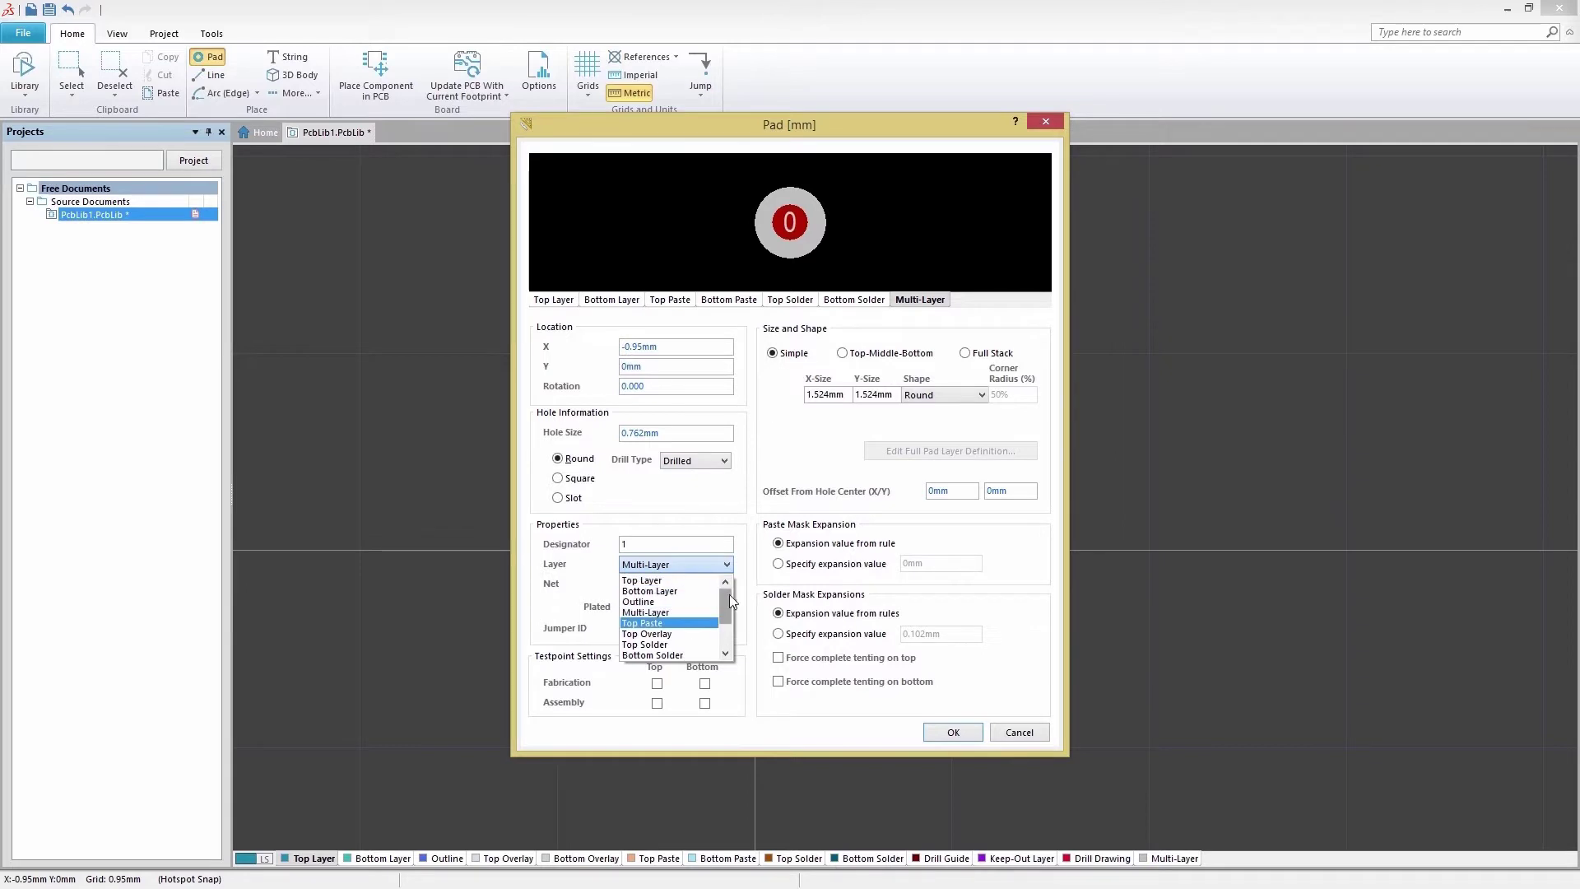
{"action": "left_click", "coordinate": [642, 580]}
{"action": "double_click", "coordinate": [823, 394]}
{"action": "type", "text": ".7"}
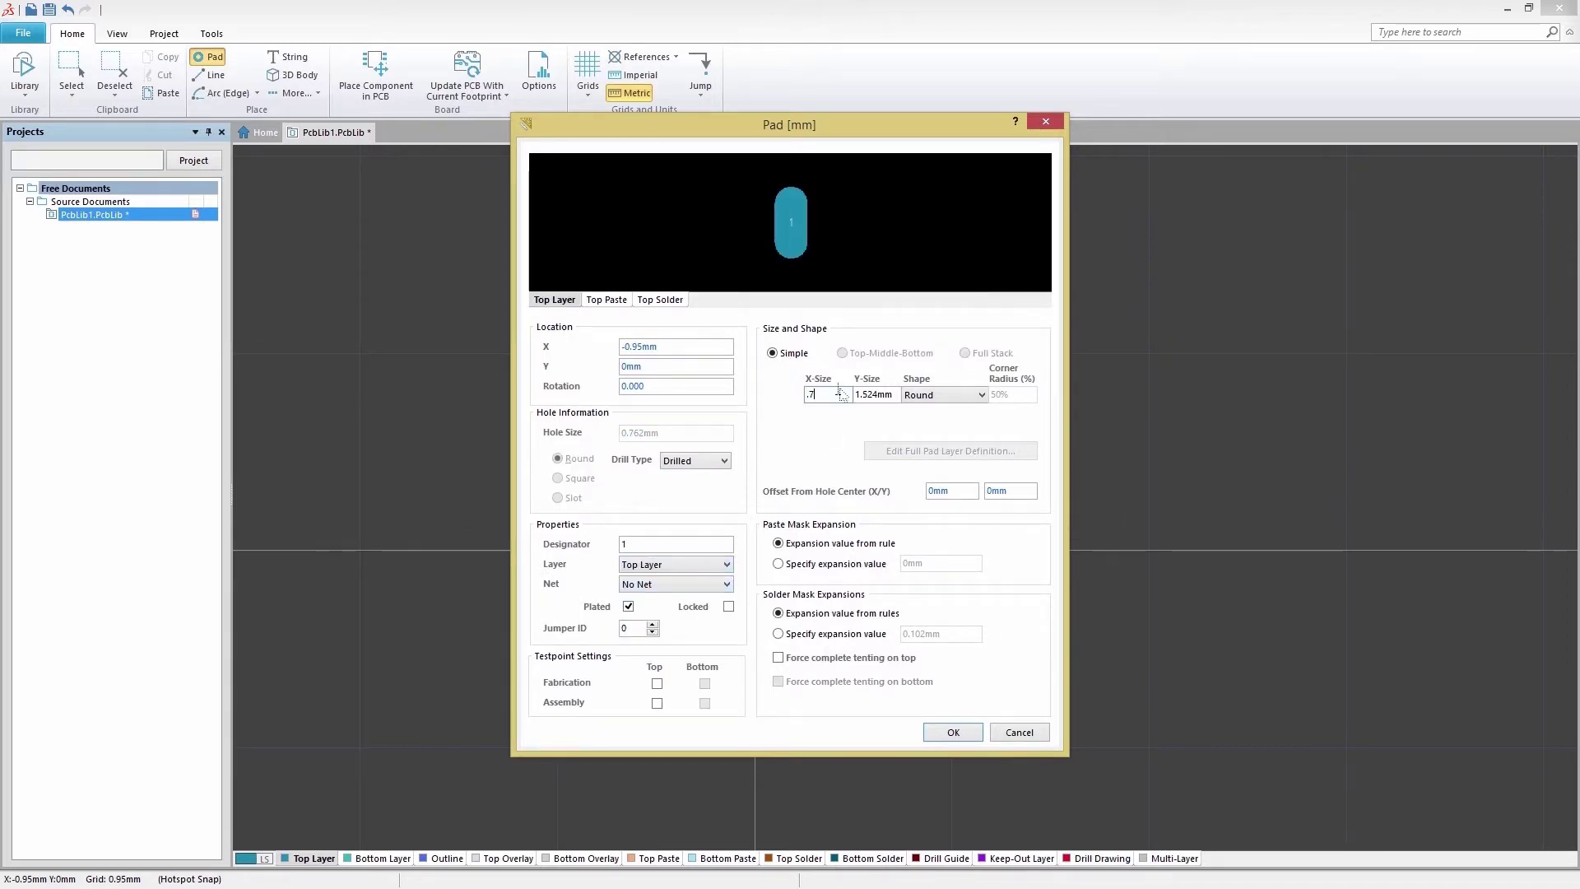
{"action": "double_click", "coordinate": [878, 394]}
{"action": "type", "text": "1.3"}
{"action": "left_click", "coordinate": [944, 394]}
{"action": "left_click", "coordinate": [938, 415]}
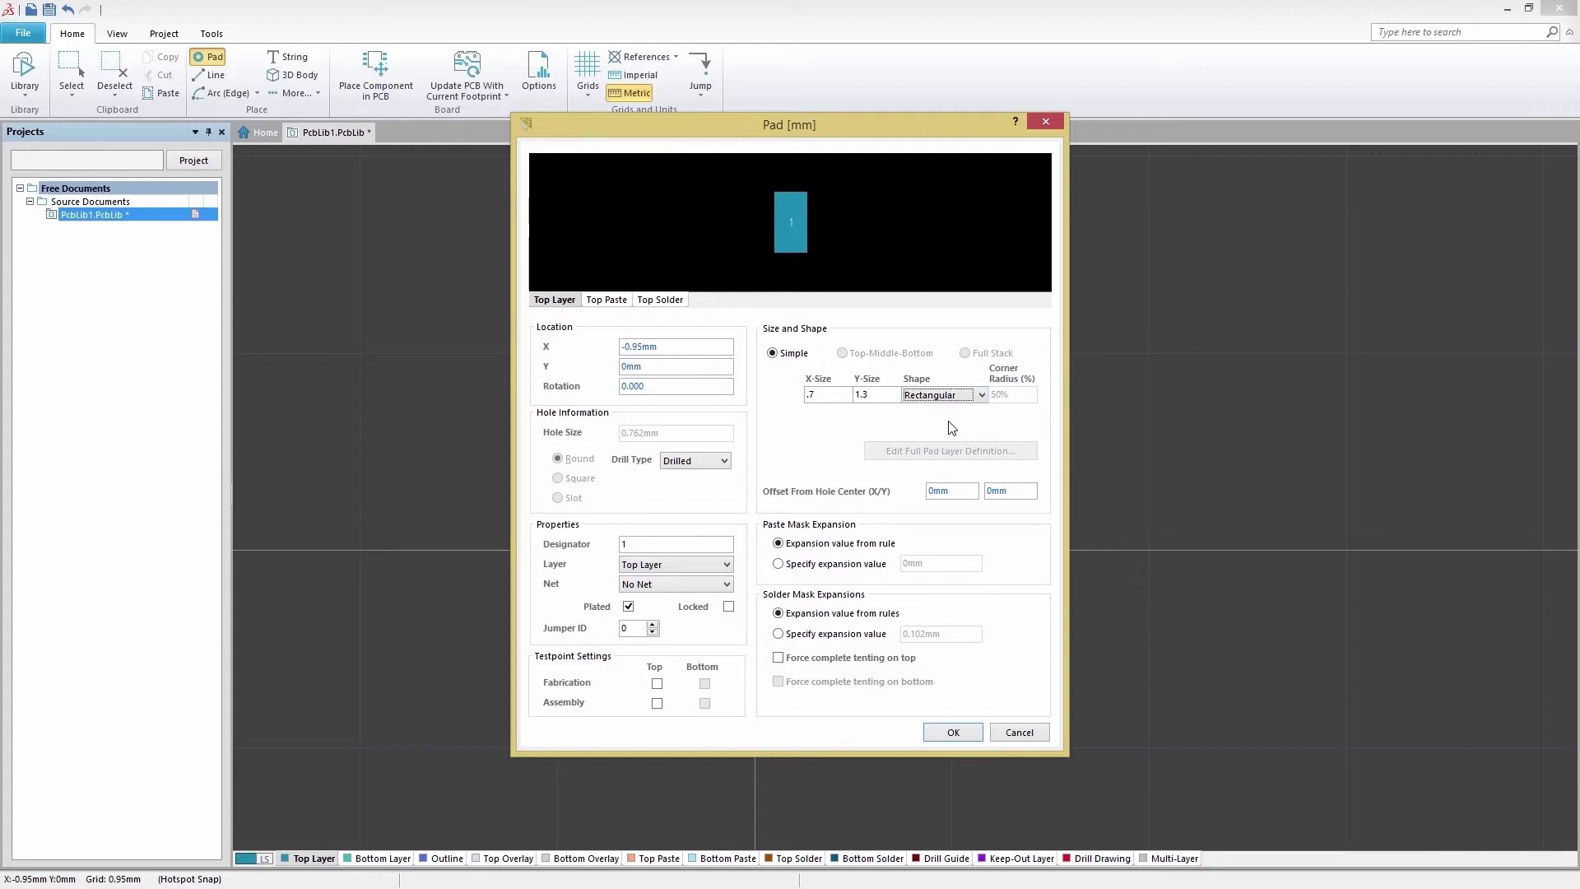
{"action": "left_click", "coordinate": [953, 731]}
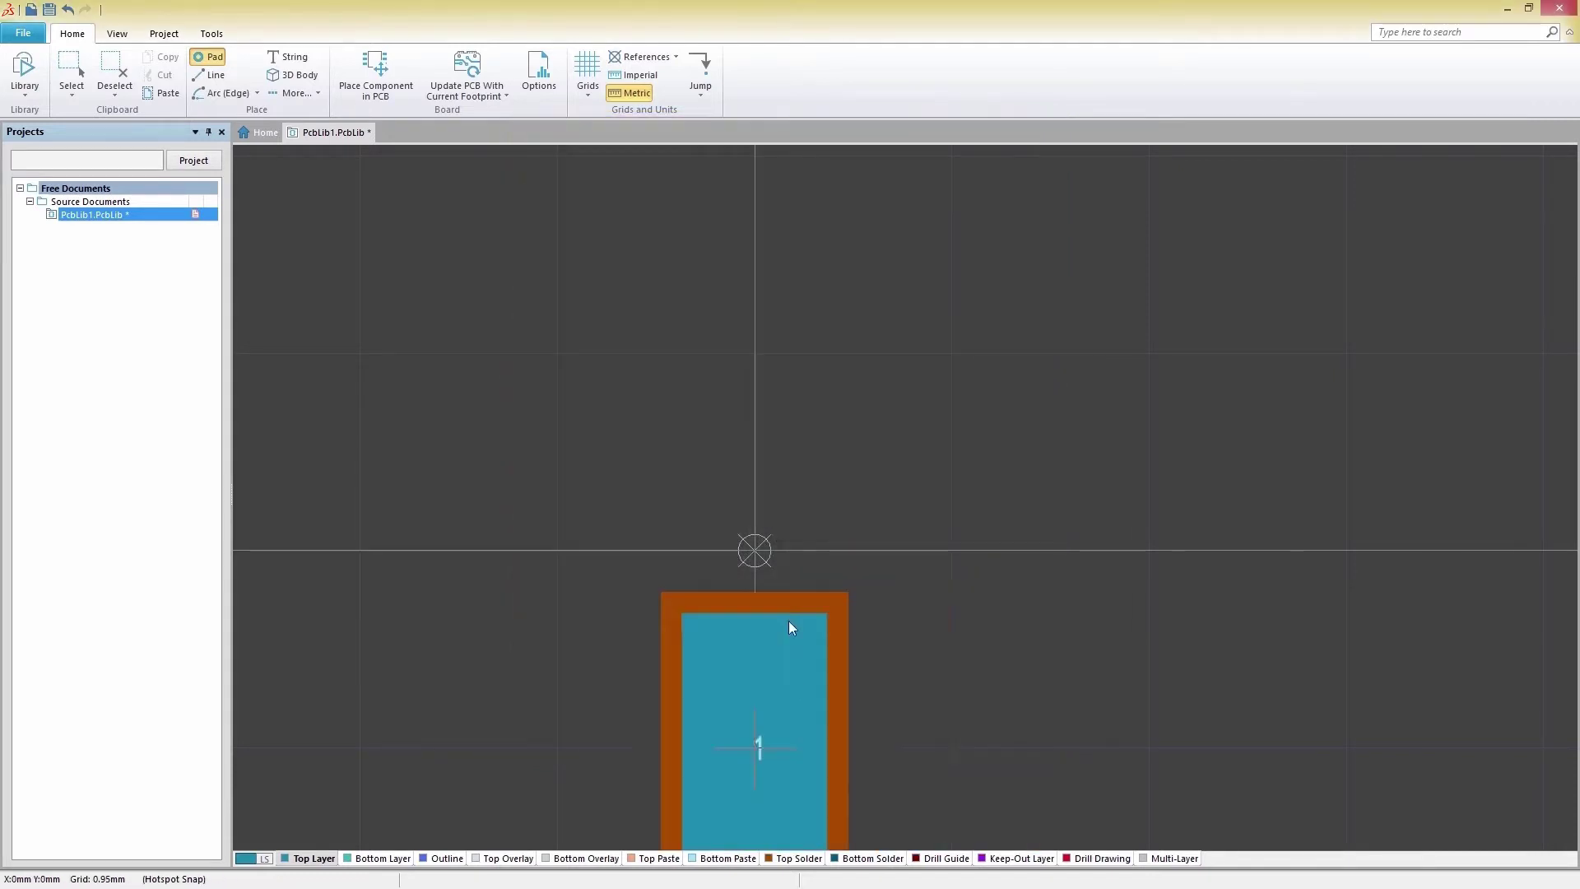
Step: Place pads 1 and 2 on the horizontal axis at X -0.95 mm and X 0.95 mm
{"action": "left_click", "coordinate": [596, 564]}
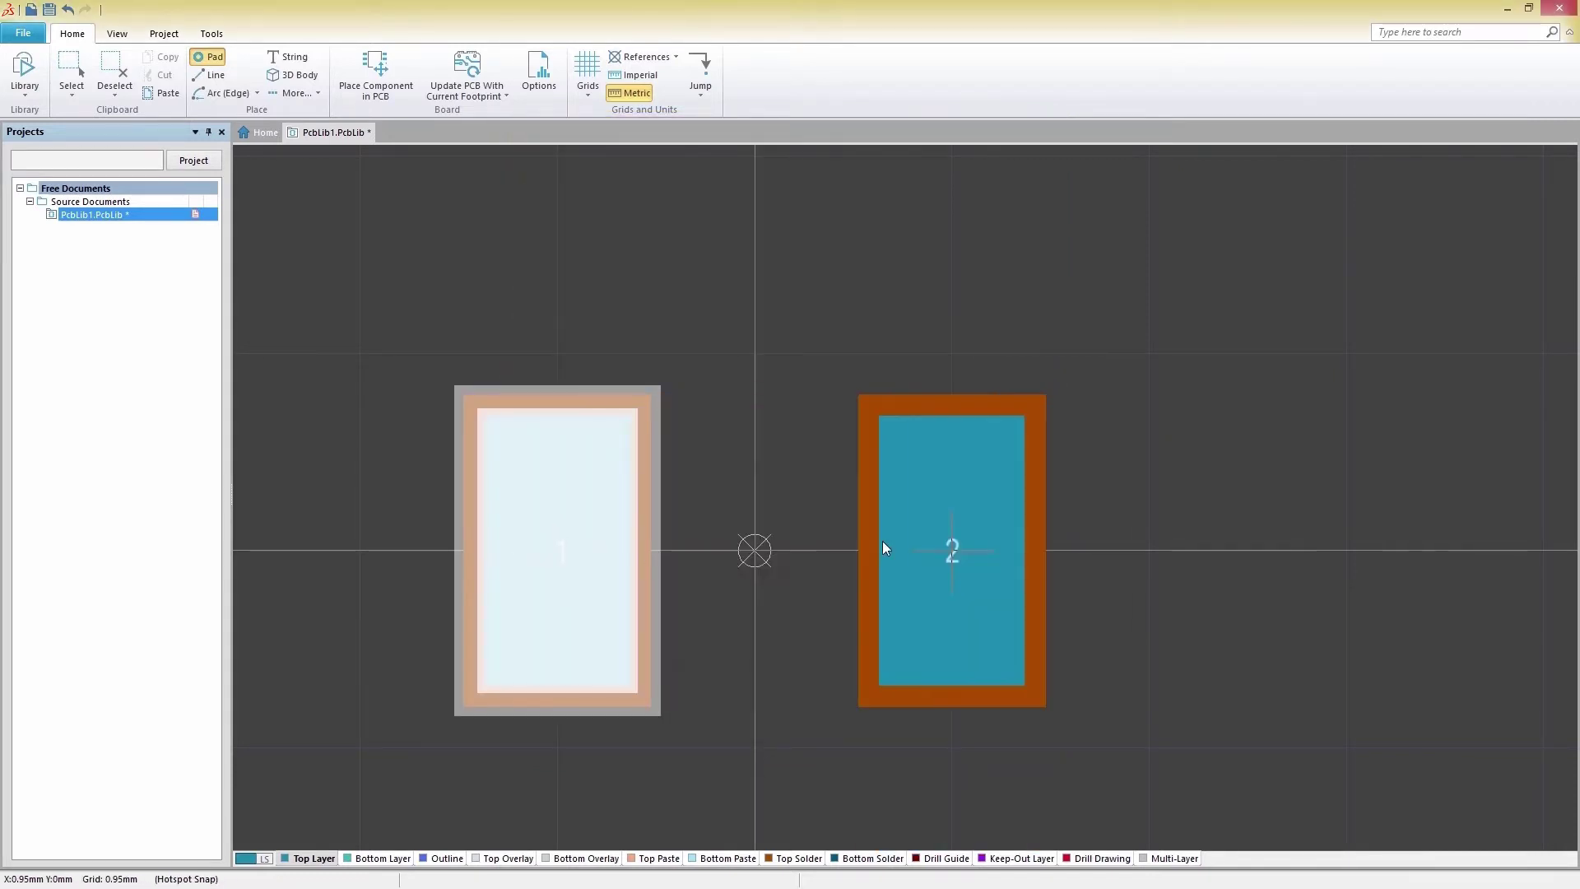
{"action": "key", "text": "Escape"}
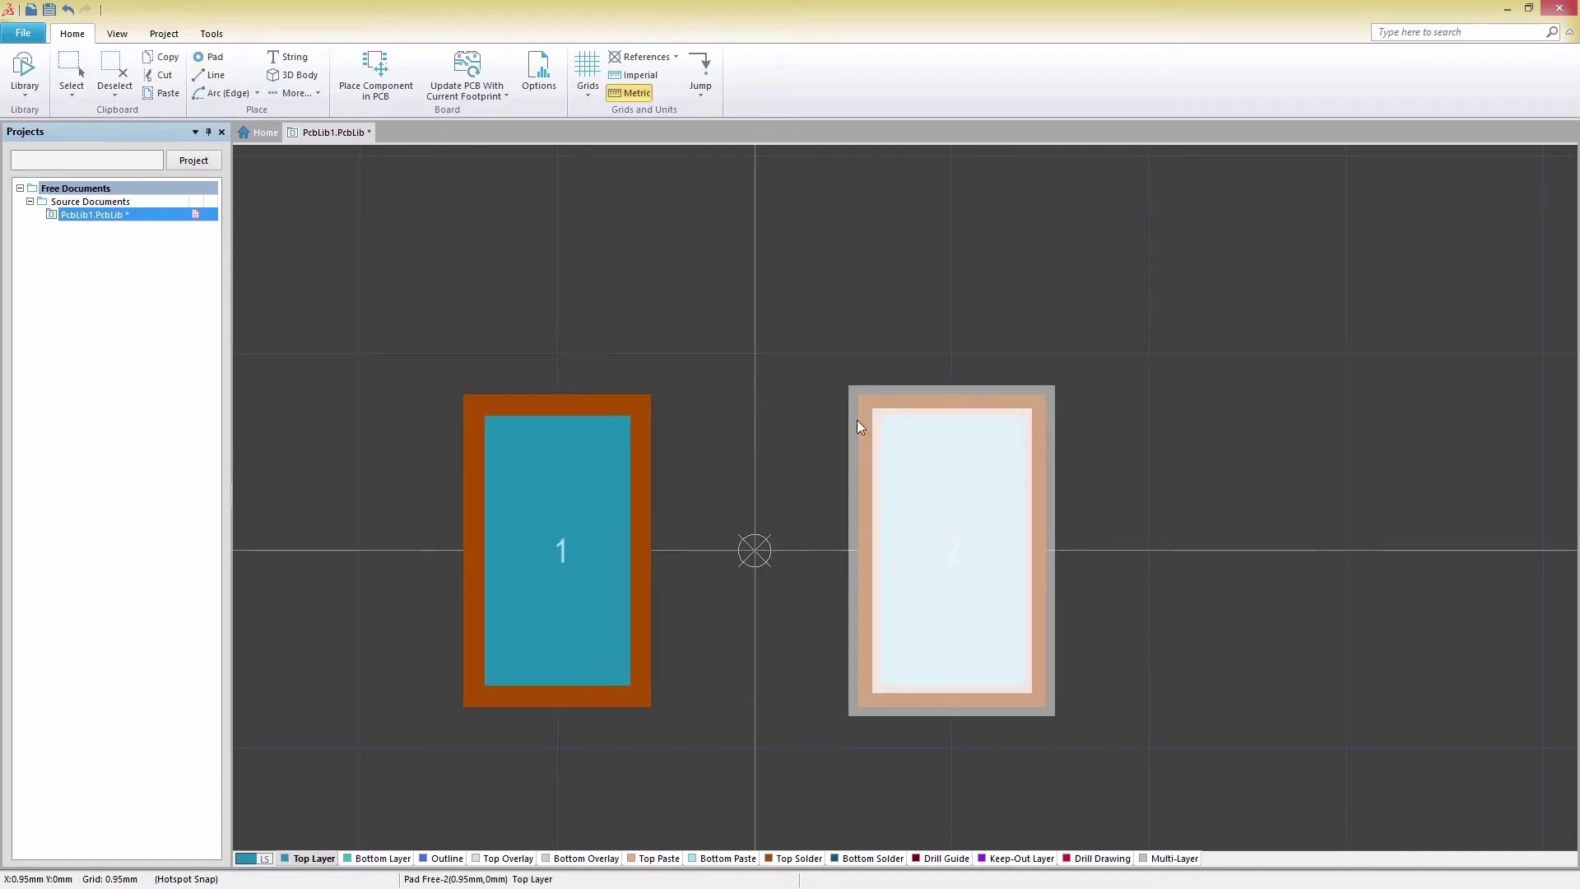
{"action": "left_click", "coordinate": [802, 321]}
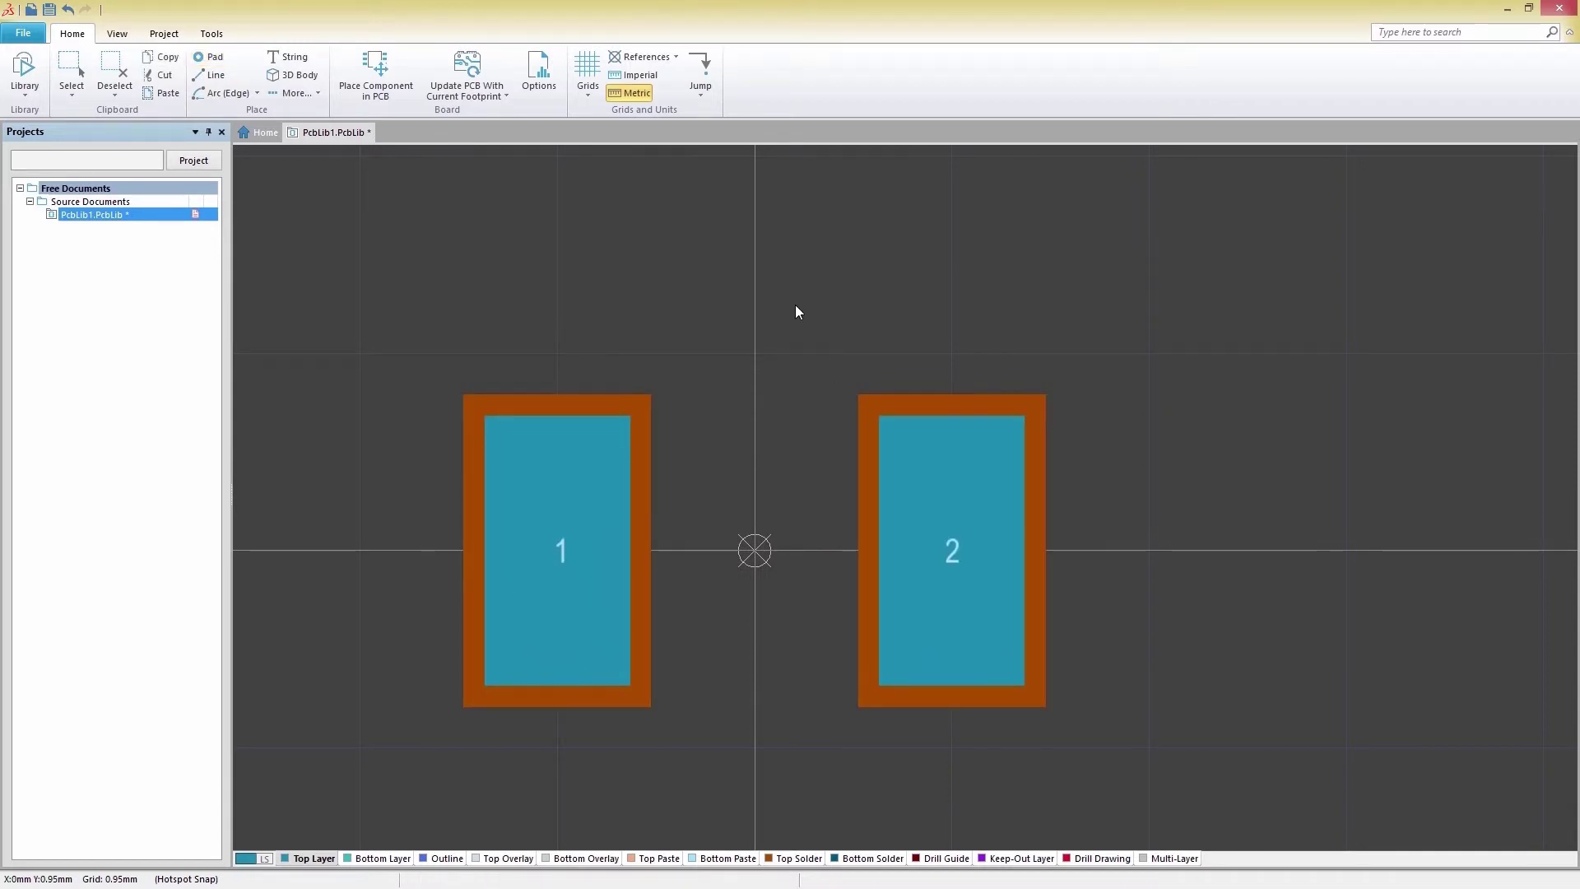
Step: Draw a closed rectangular Top Overlay outline of 3.8 mm by 1.9 mm around both pads, centred on the origin
{"action": "left_click", "coordinate": [211, 74]}
{"action": "left_click", "coordinate": [359, 353]}
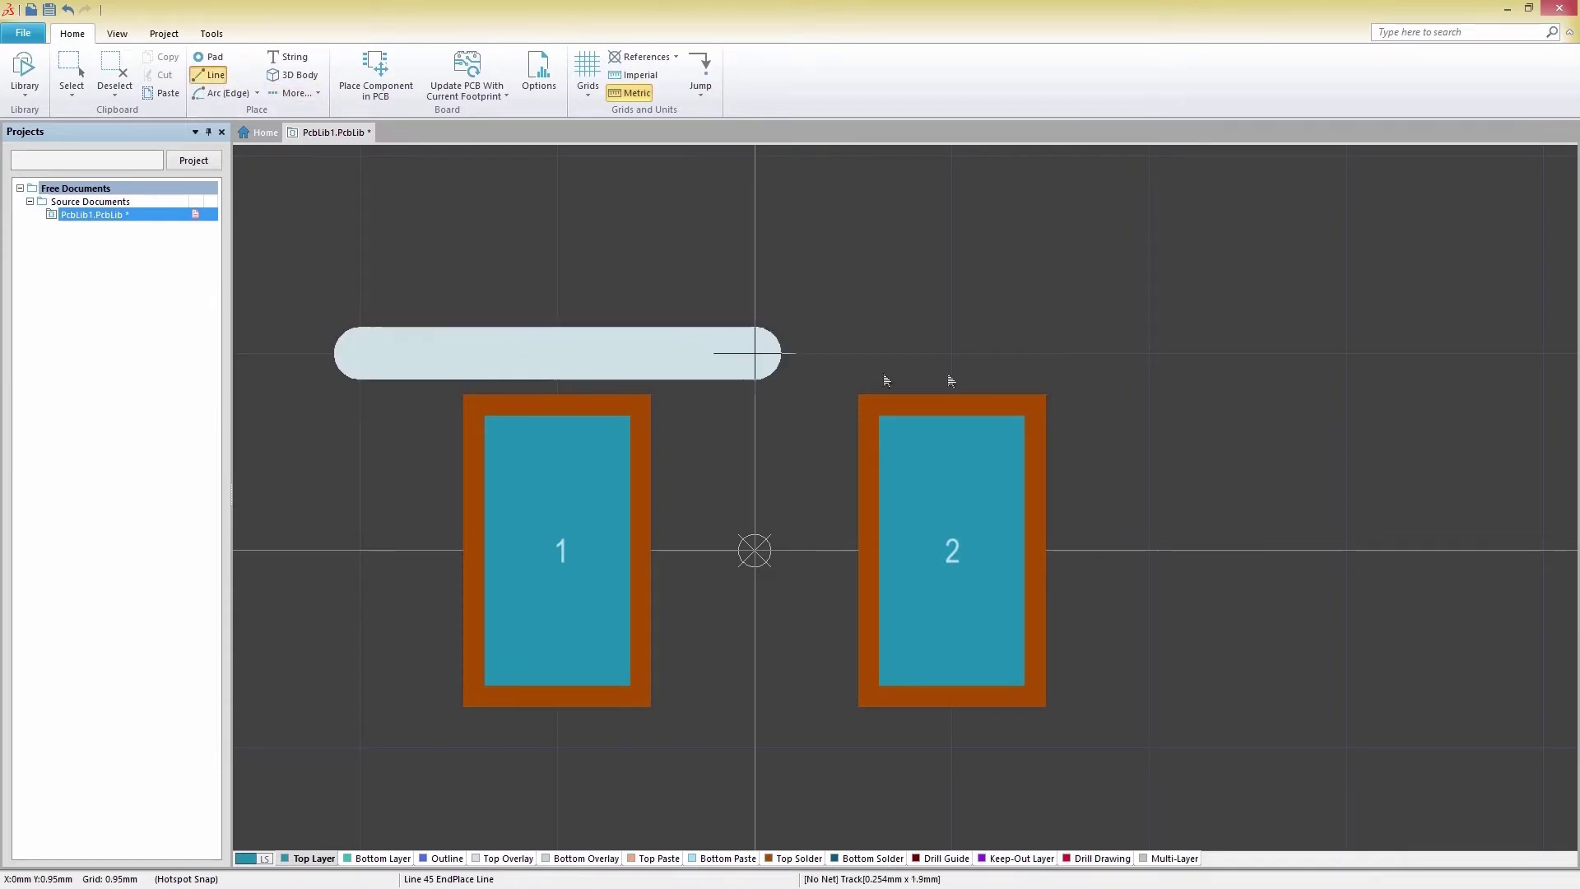
{"action": "left_click", "coordinate": [1149, 747]}
{"action": "left_click", "coordinate": [359, 747]}
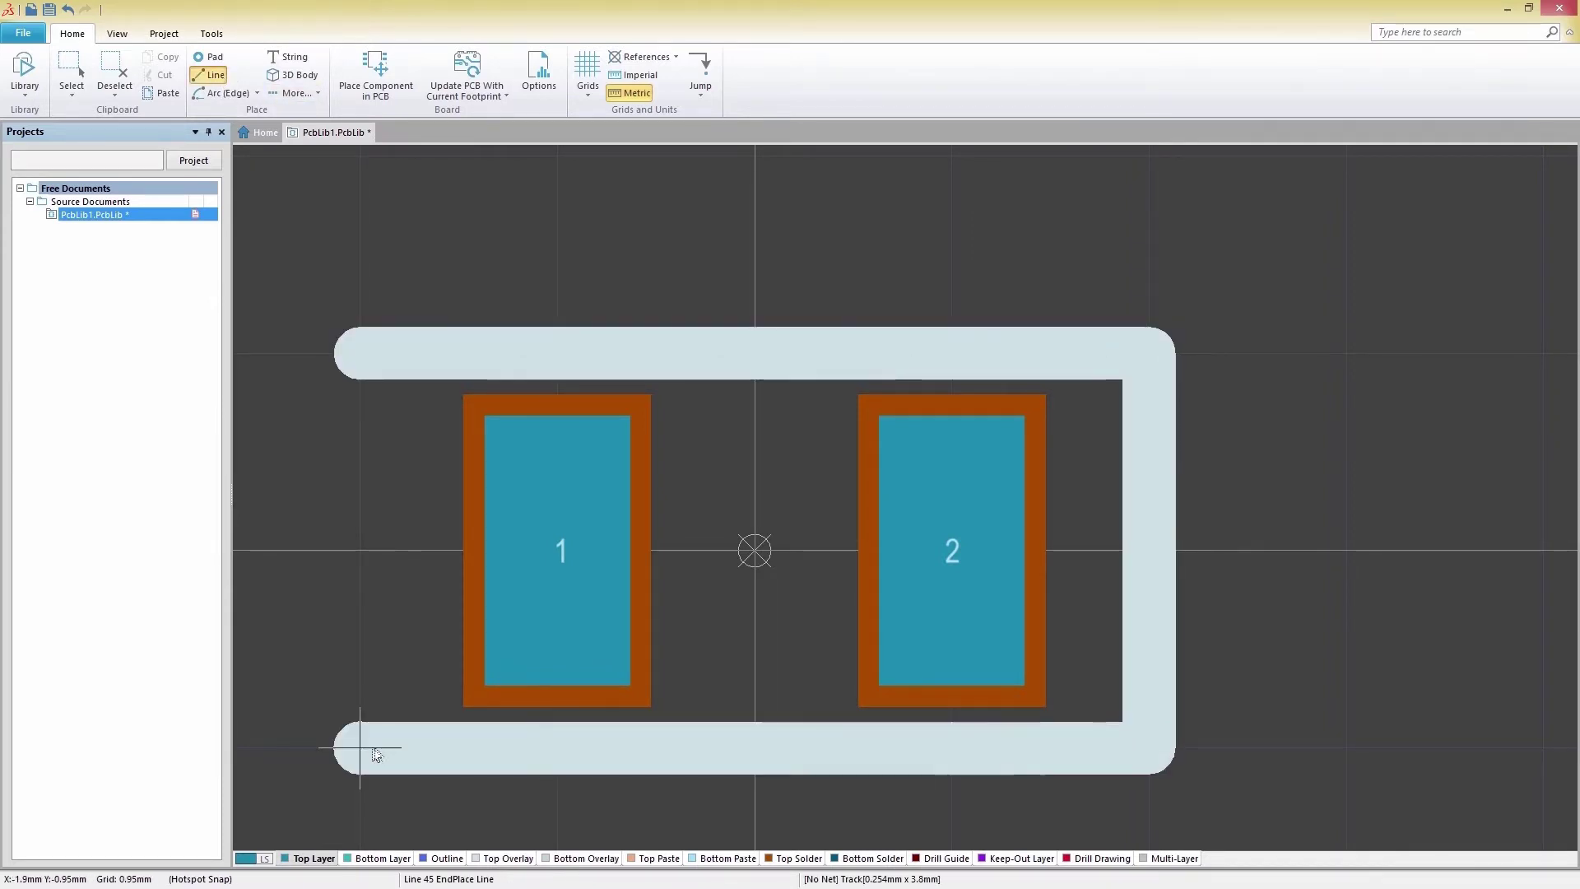
{"action": "left_click", "coordinate": [359, 353]}
{"action": "right_click", "coordinate": [372, 380]}
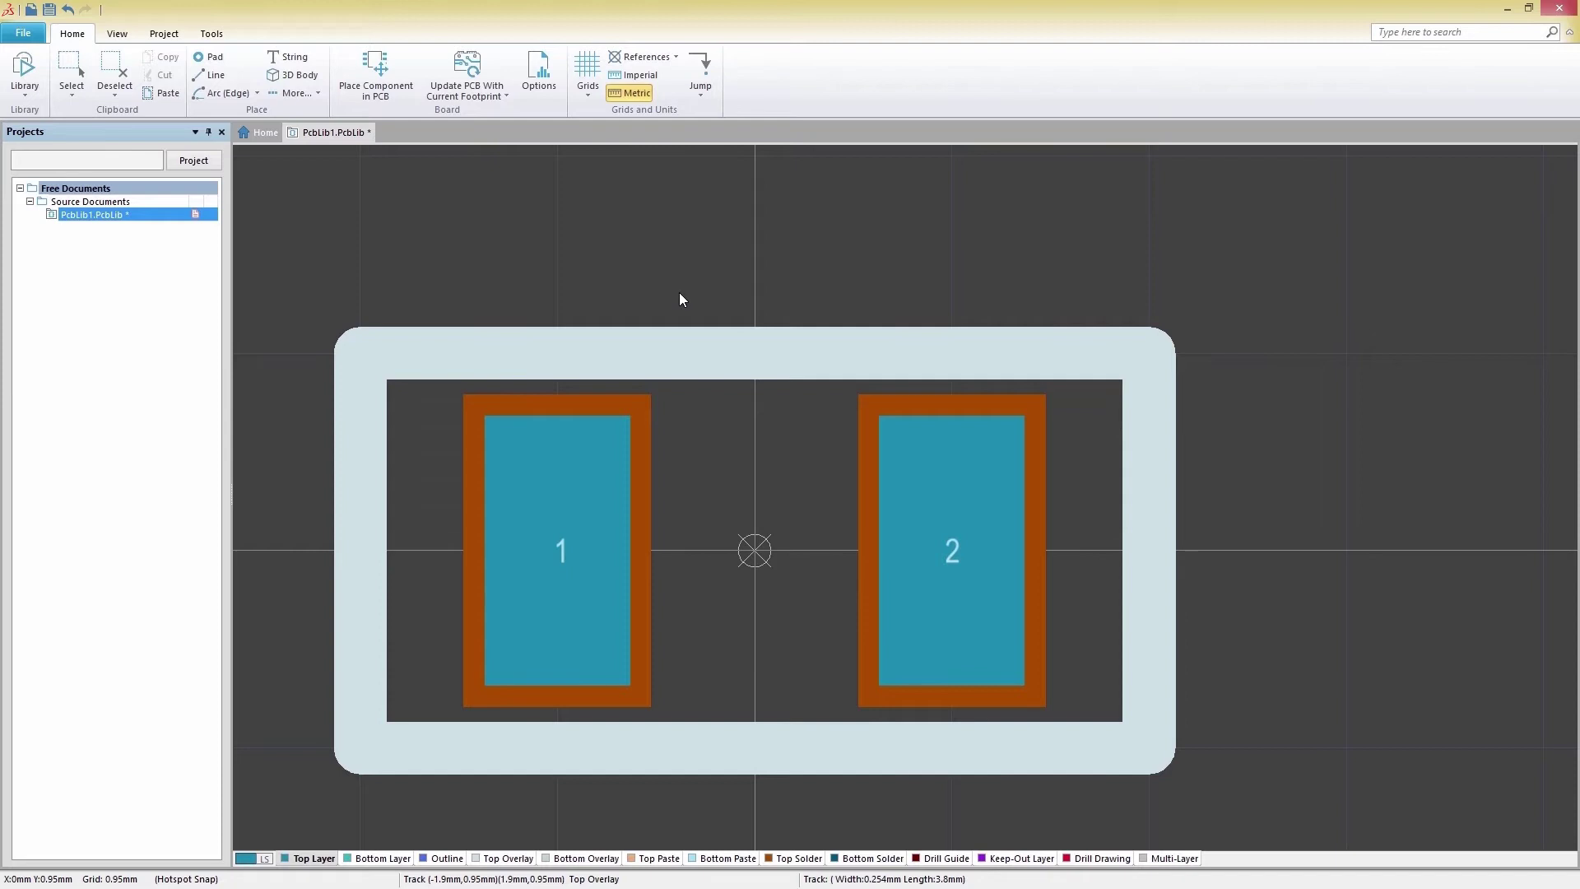
Step: Embed the generic 3D model 0805 SMD Resistor.STEP as a 3D body and place it centred between the two pads
{"action": "left_click", "coordinate": [294, 77]}
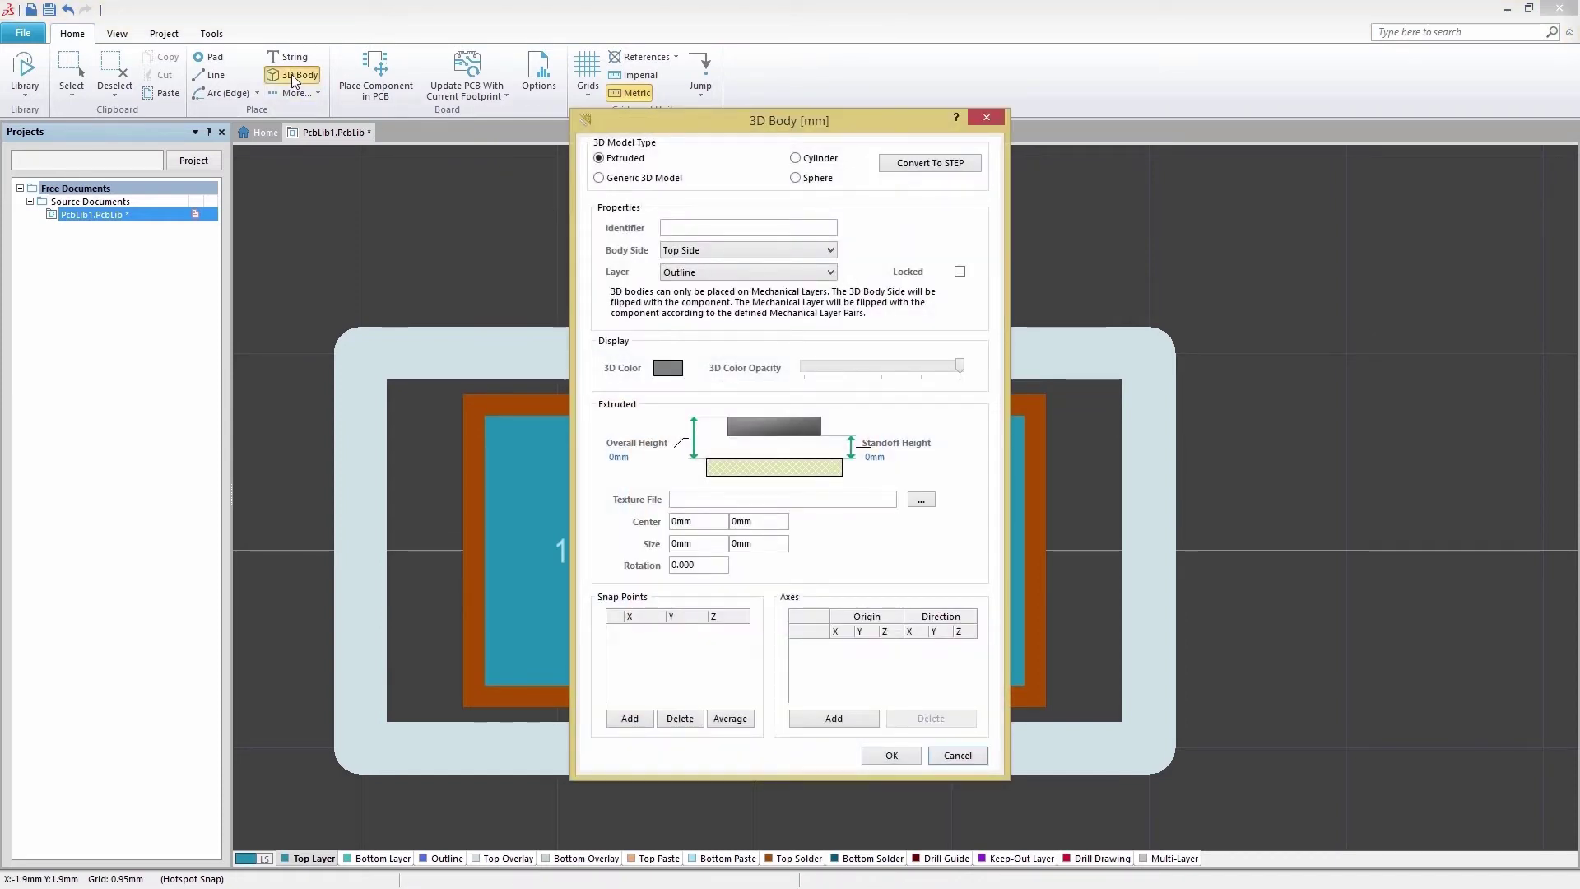
{"action": "left_click", "coordinate": [655, 178]}
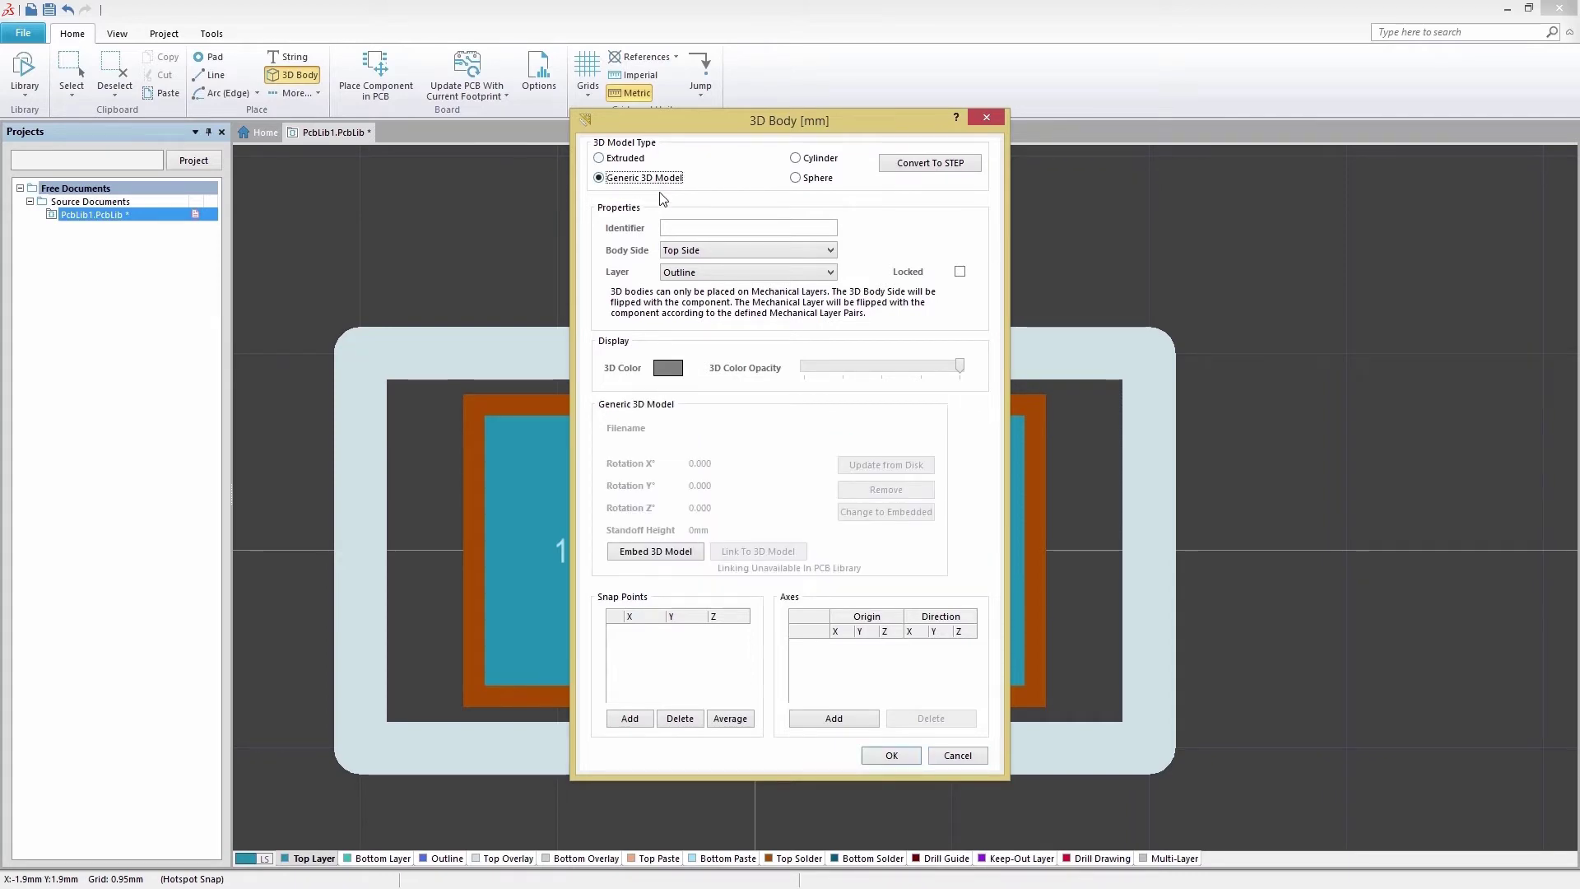
{"action": "left_click", "coordinate": [656, 552]}
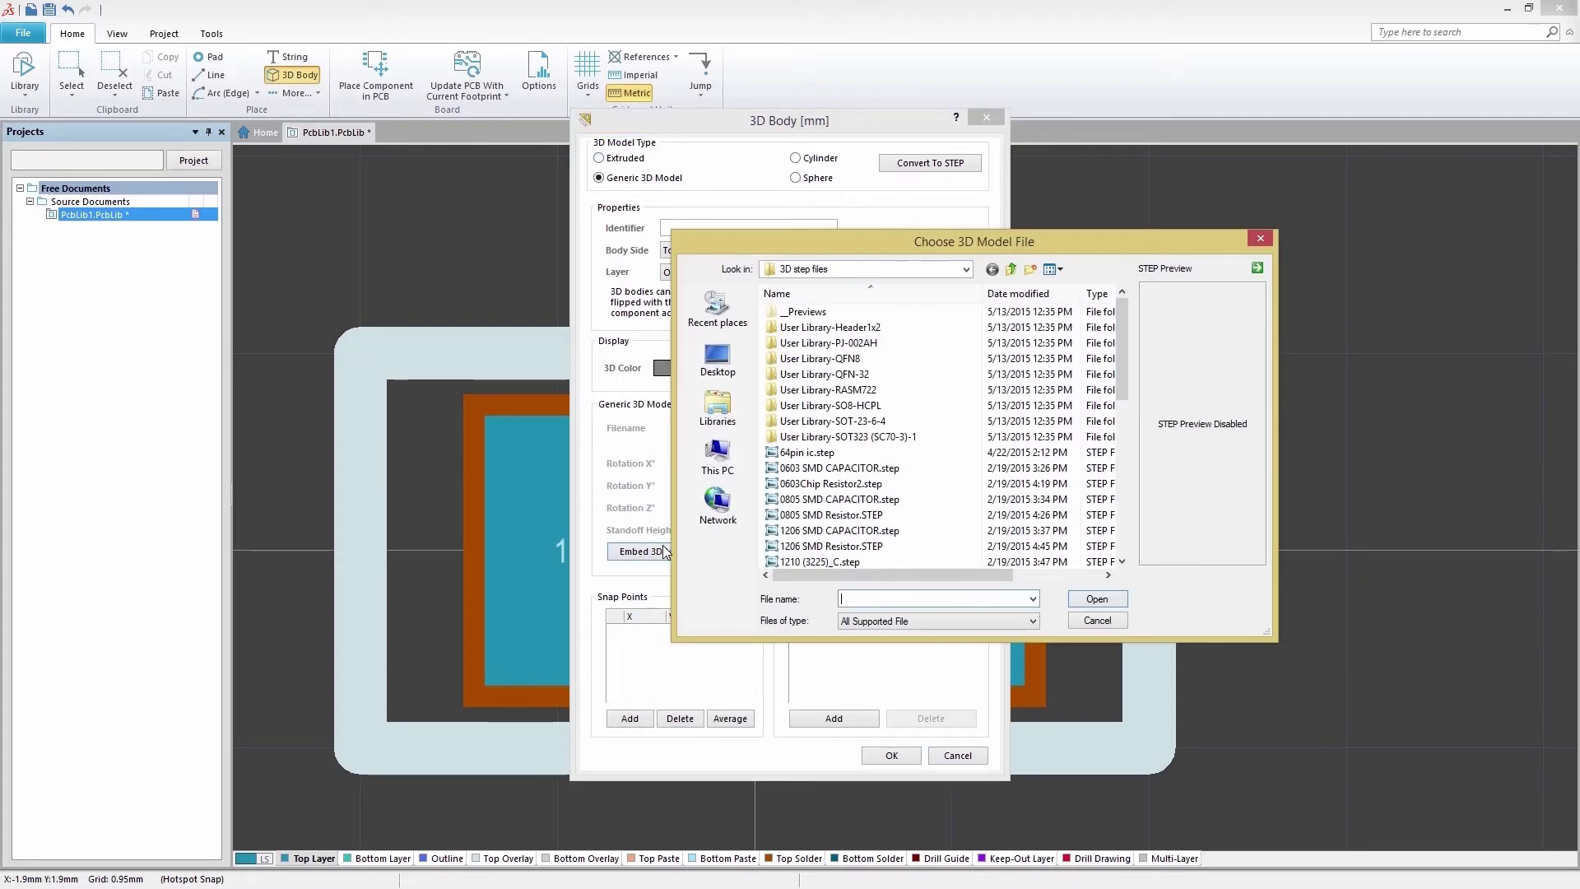
{"action": "left_click", "coordinate": [831, 515]}
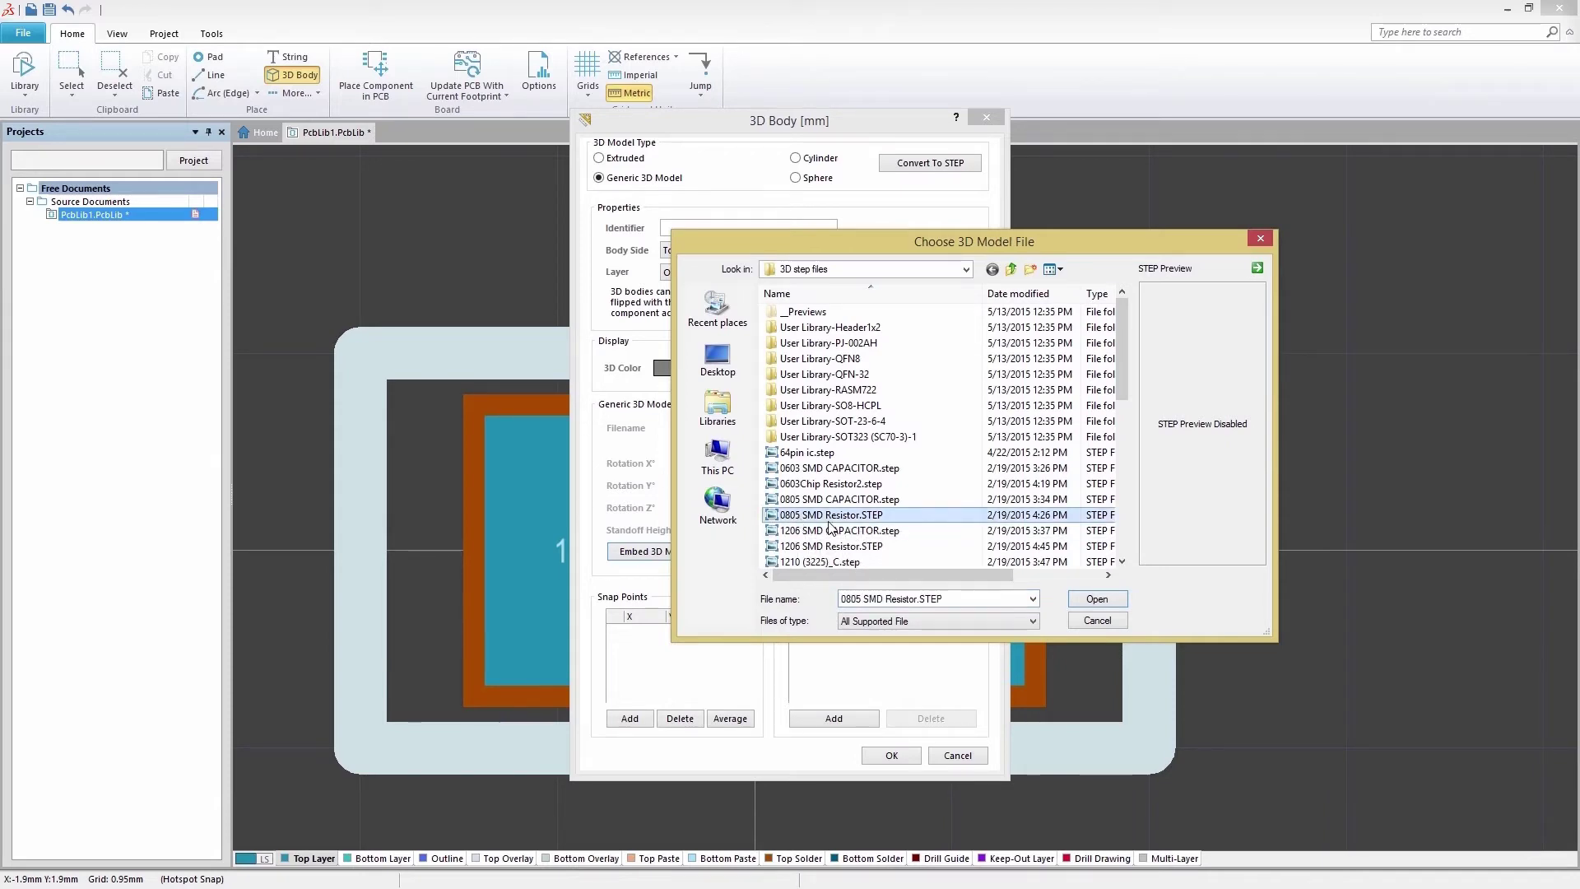
{"action": "left_click", "coordinate": [1116, 604]}
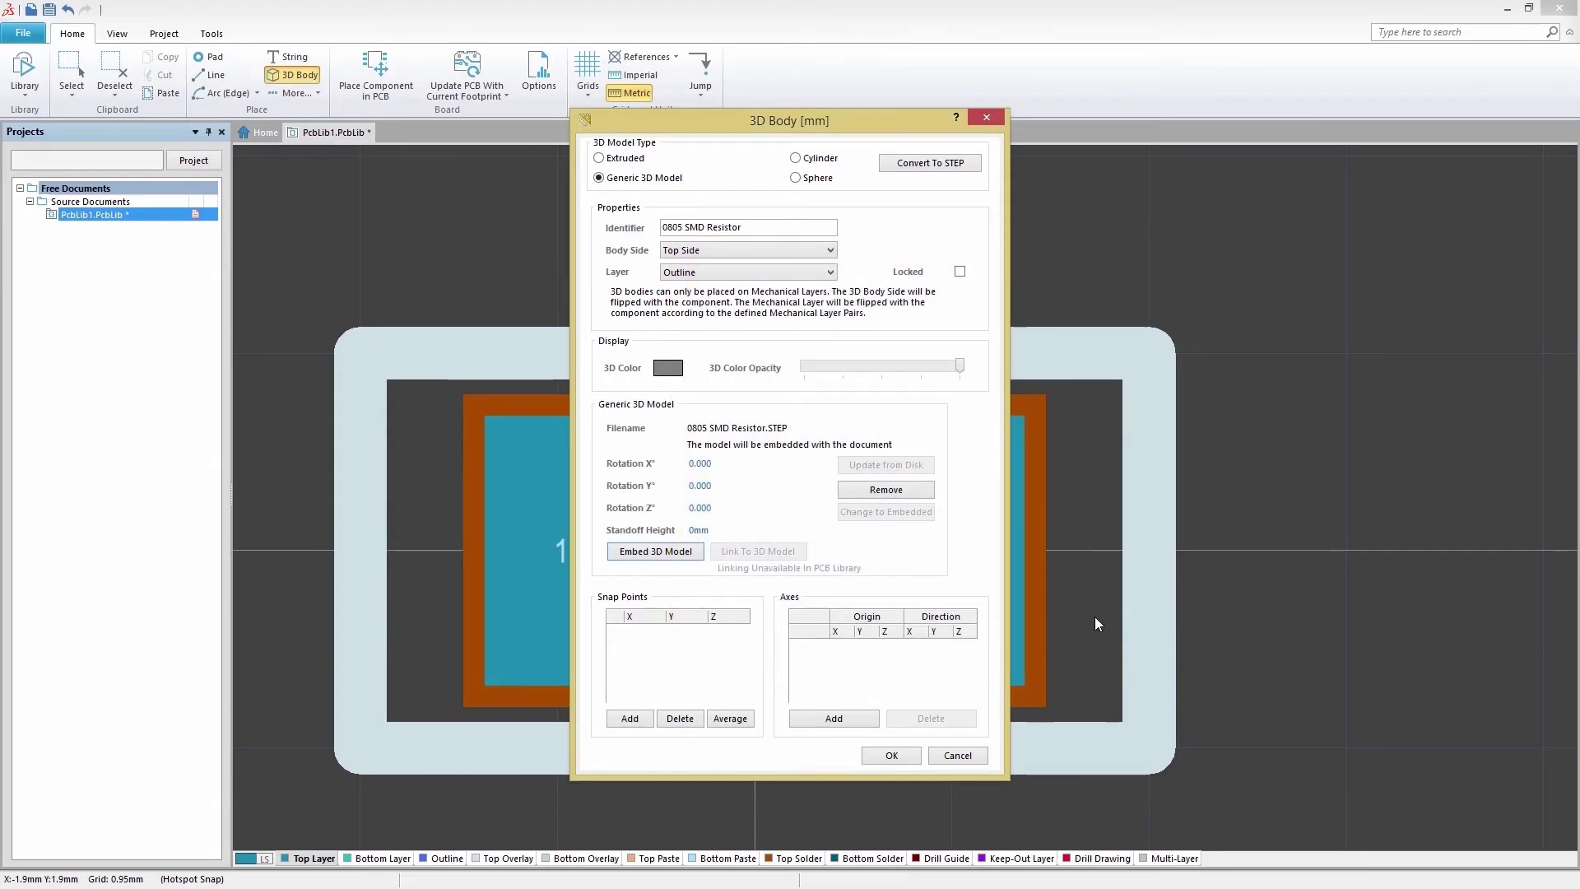
{"action": "left_click", "coordinate": [891, 755]}
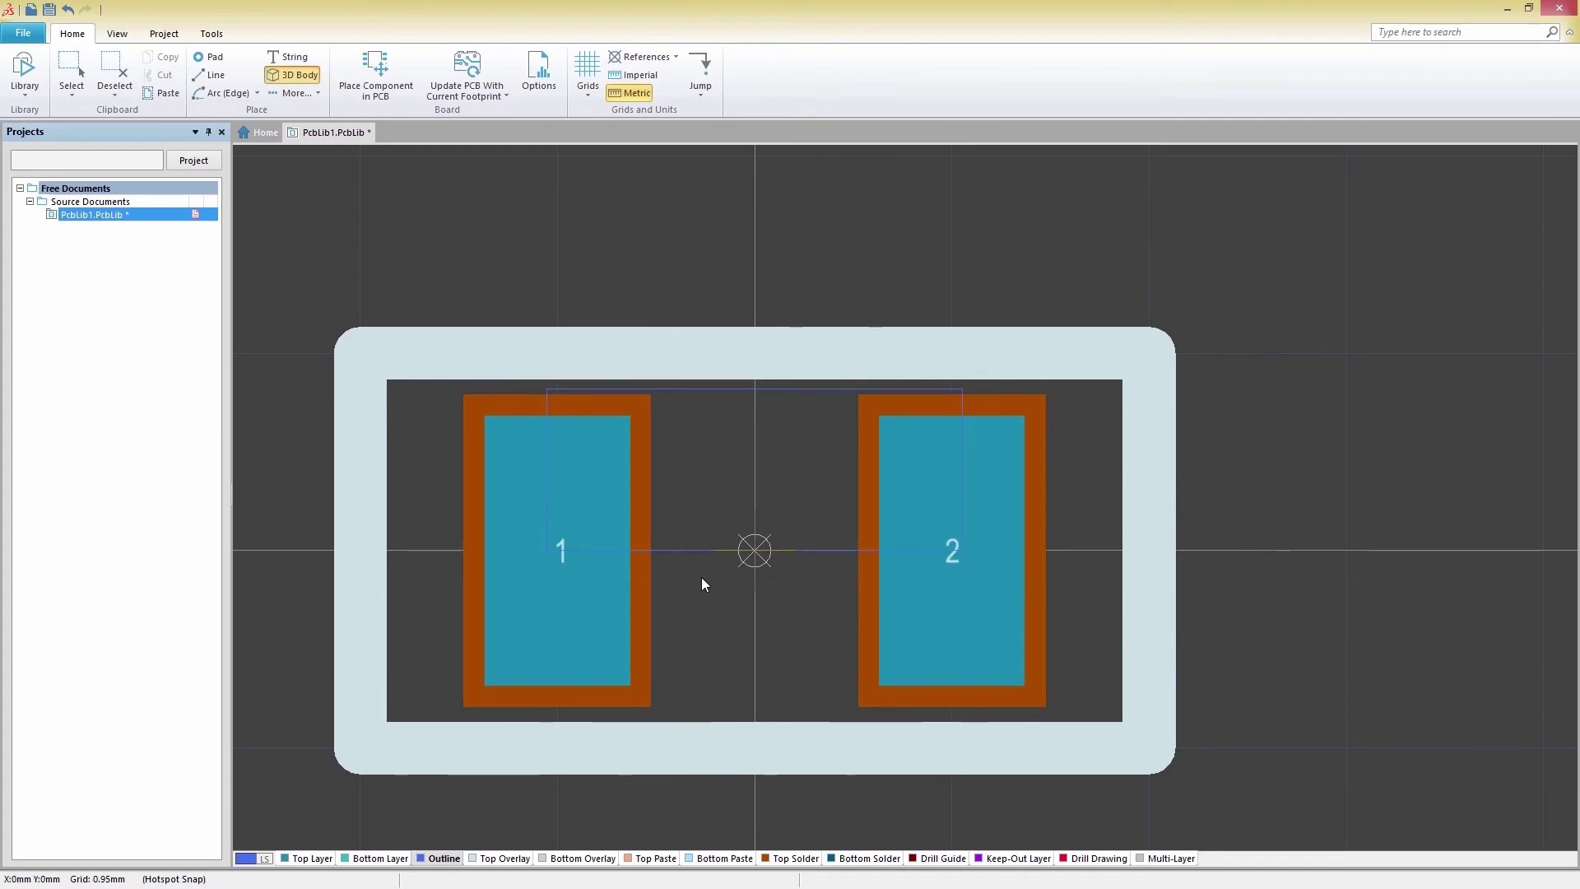
{"action": "left_click", "coordinate": [728, 573]}
{"action": "left_click", "coordinate": [937, 754]}
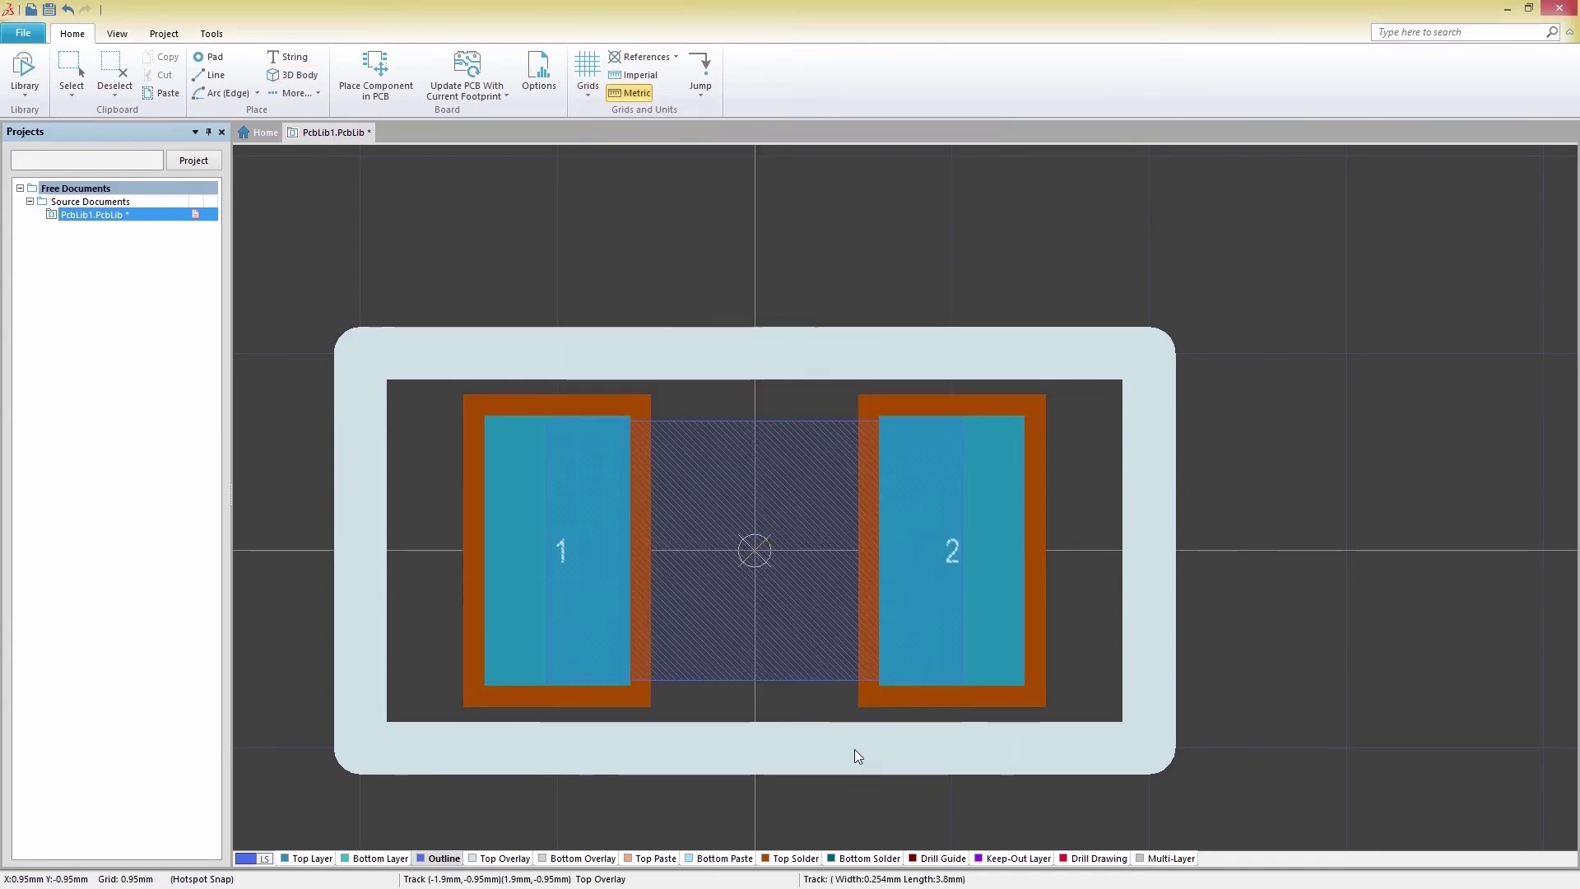
Step: Display the footprint in 3D and examine how the resistor body sits on its pads from an oblique angle
{"action": "left_click", "coordinate": [105, 33]}
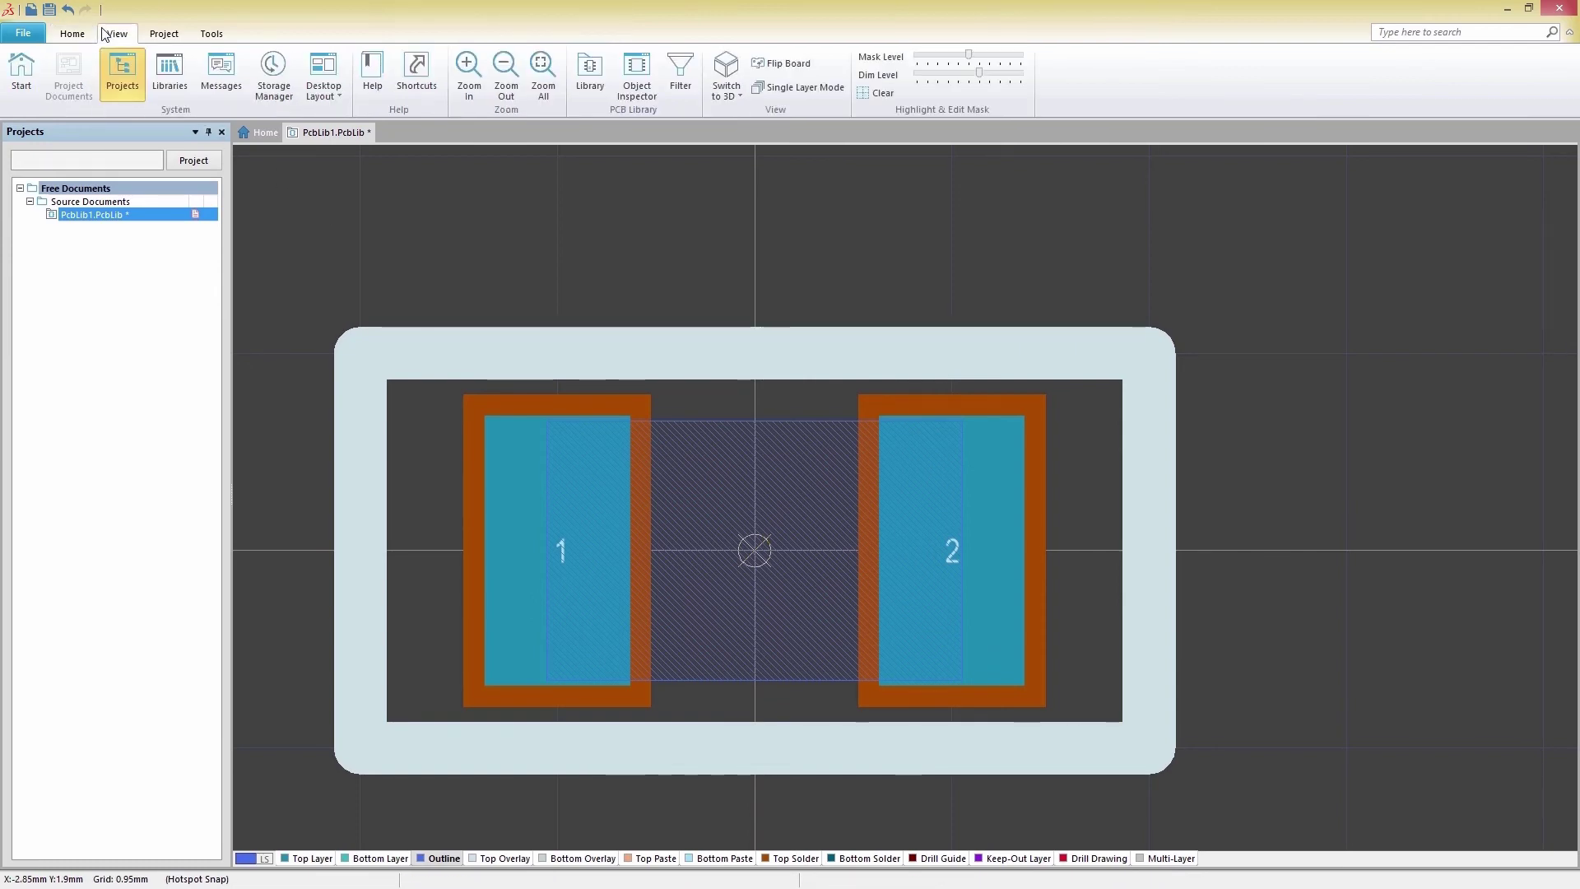
{"action": "left_click", "coordinate": [724, 82]}
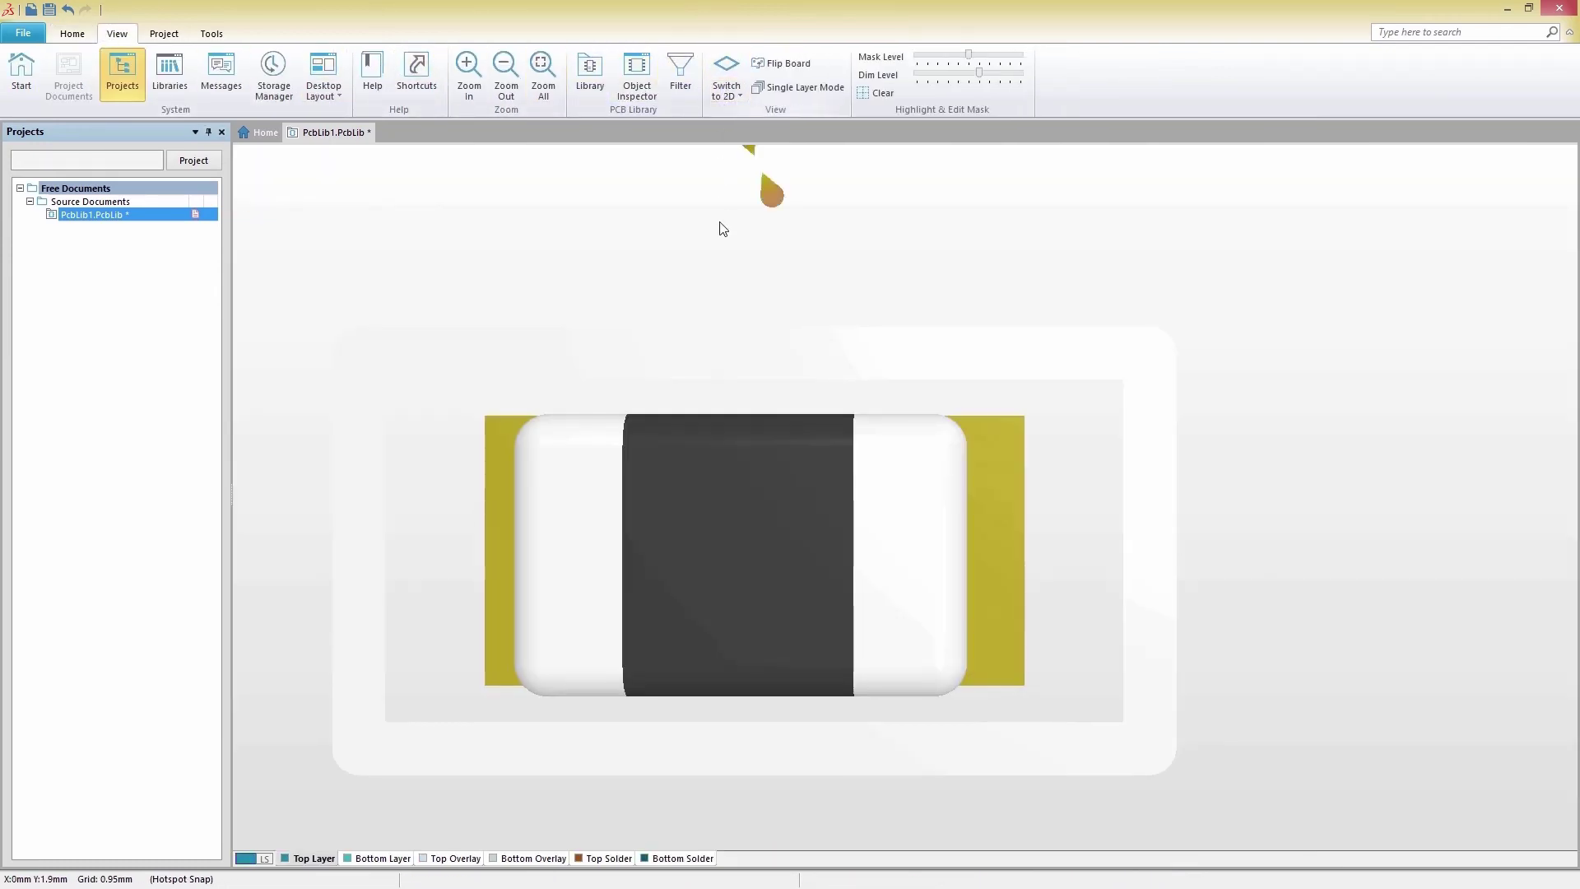
{"action": "right_click_drag", "start_coordinate": [755, 609], "coordinate": [833, 512]}
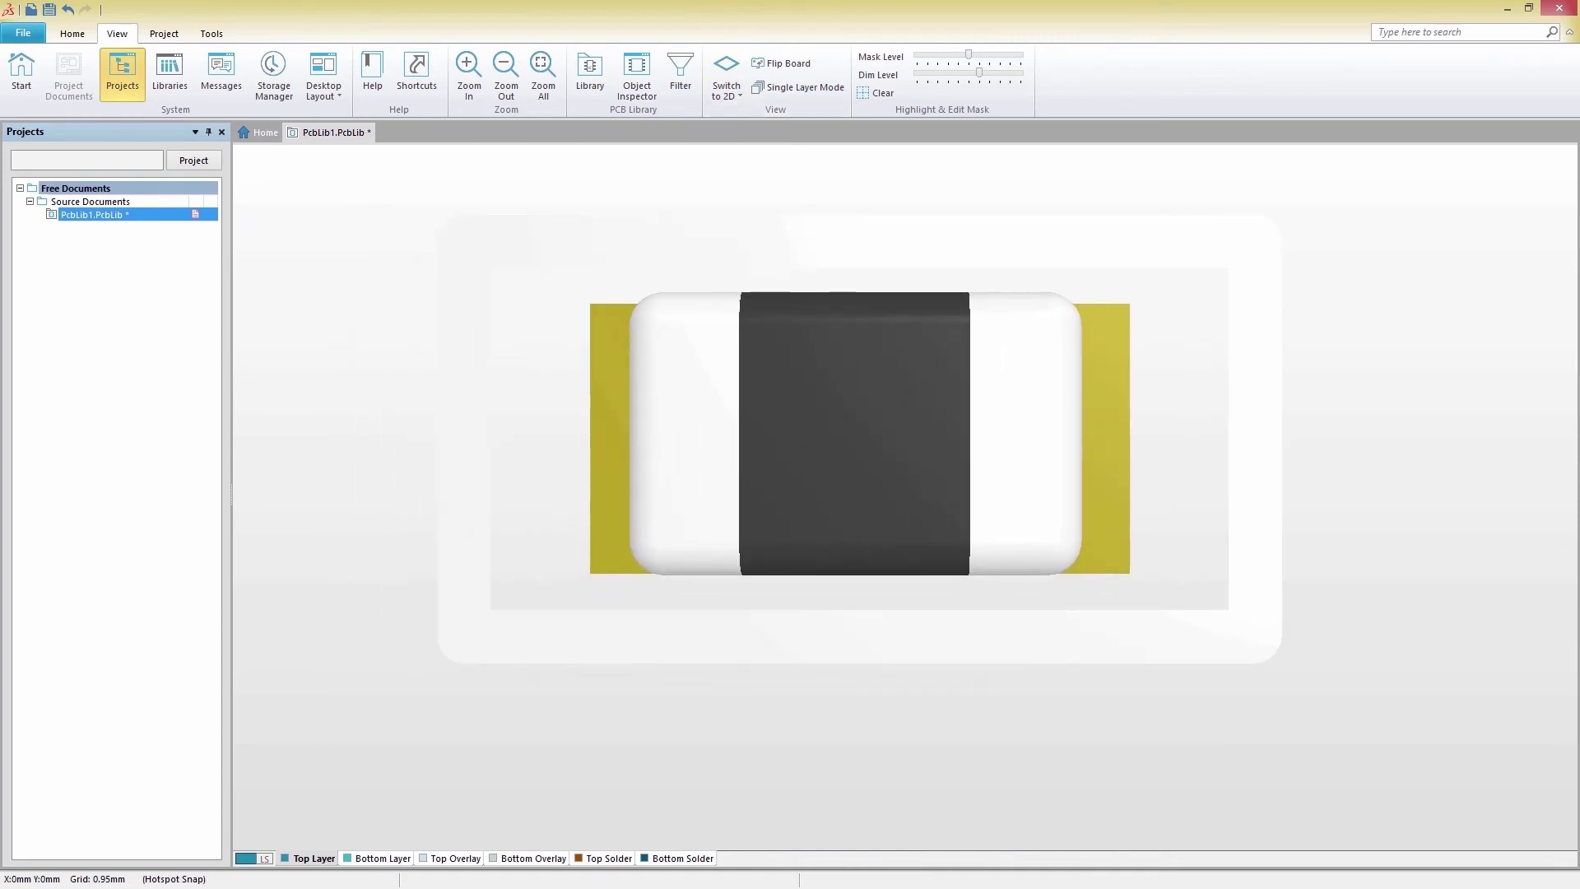
{"action": "scroll", "coordinate": [832, 512], "scroll_direction": "down", "scroll_amount": 3, "text": "ctrl"}
{"action": "right_click_drag", "start_coordinate": [843, 776], "coordinate": [910, 395], "text": "shift"}
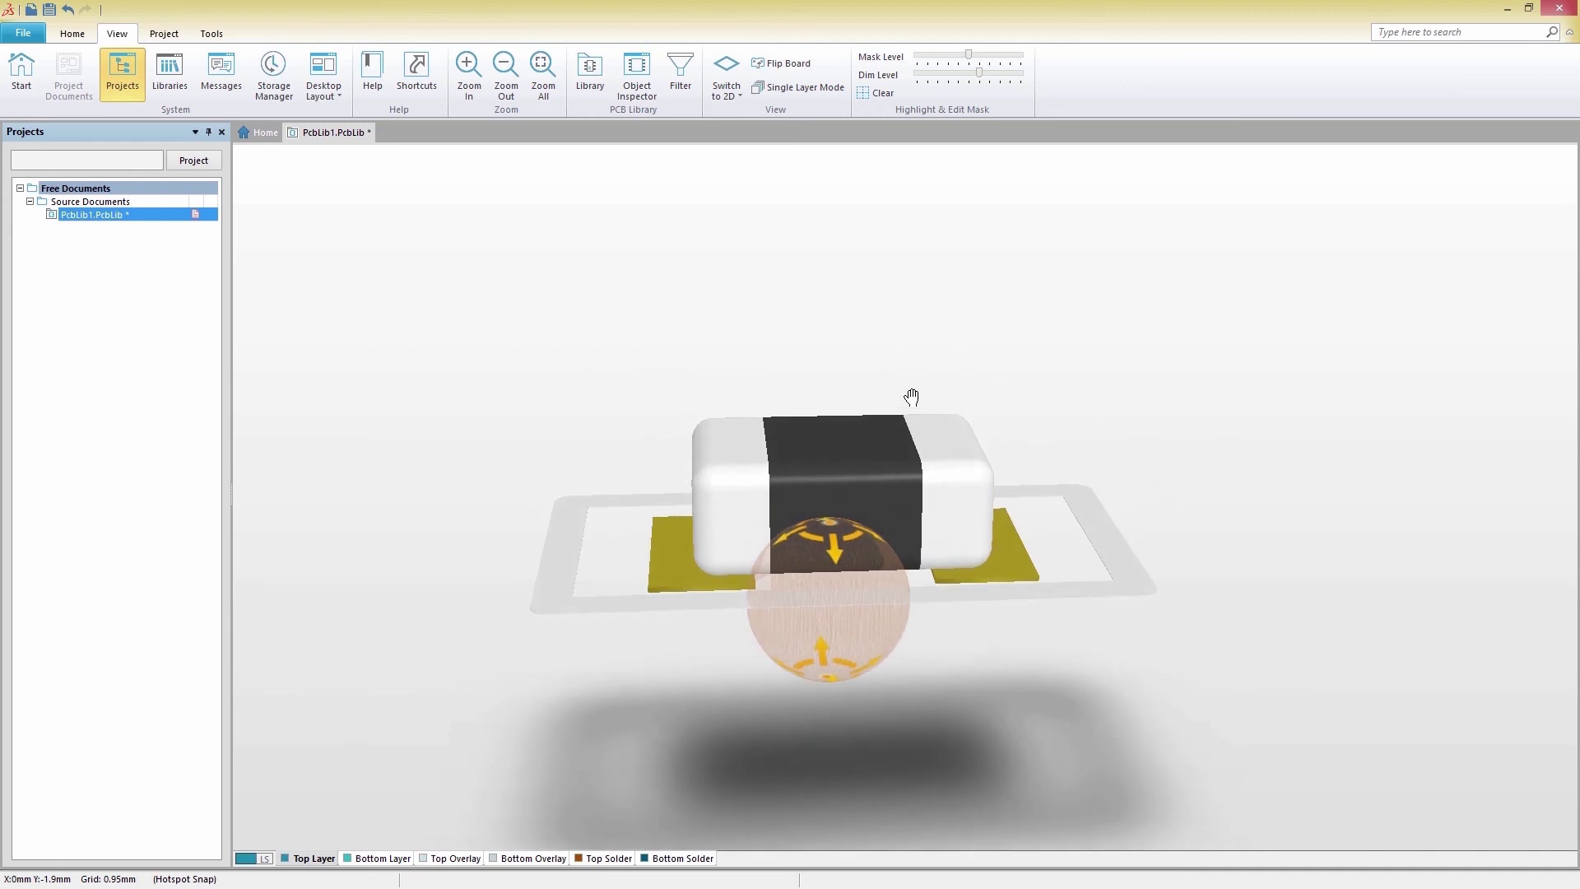